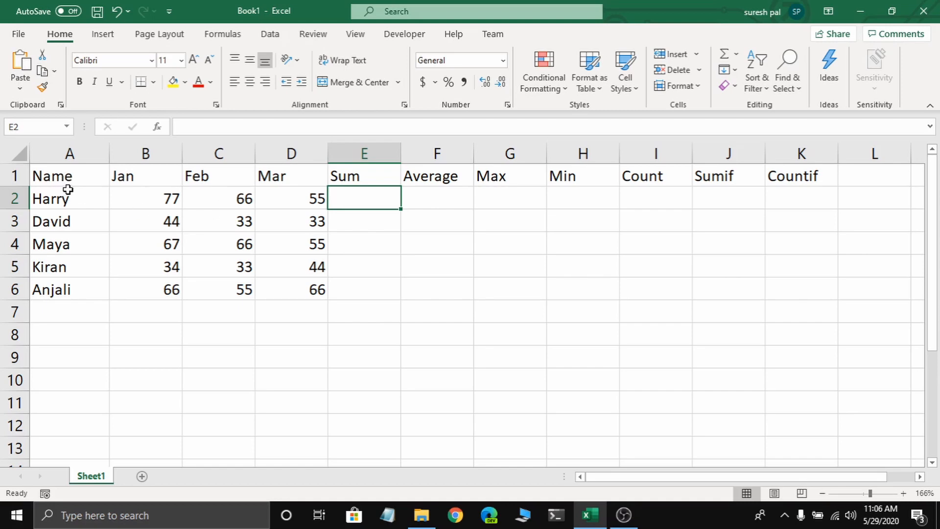
drag(69, 200, 69, 289)
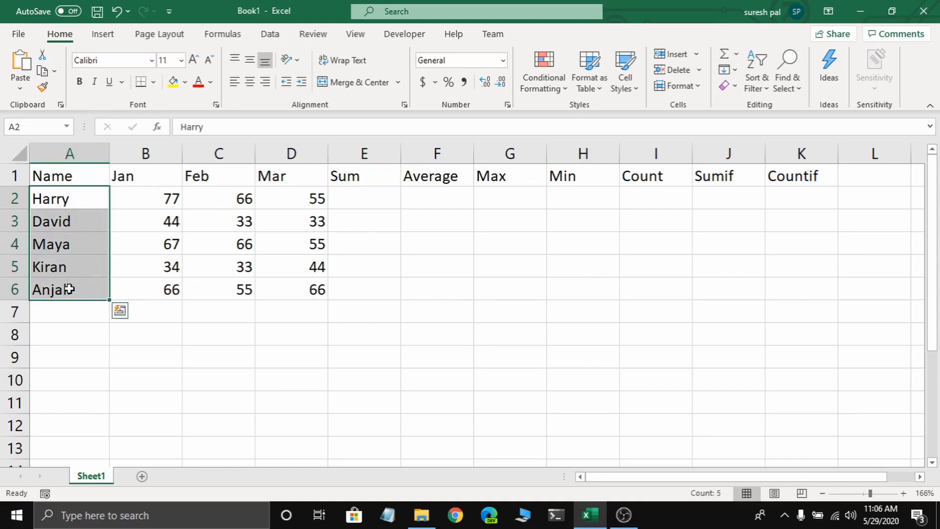
click(141, 199)
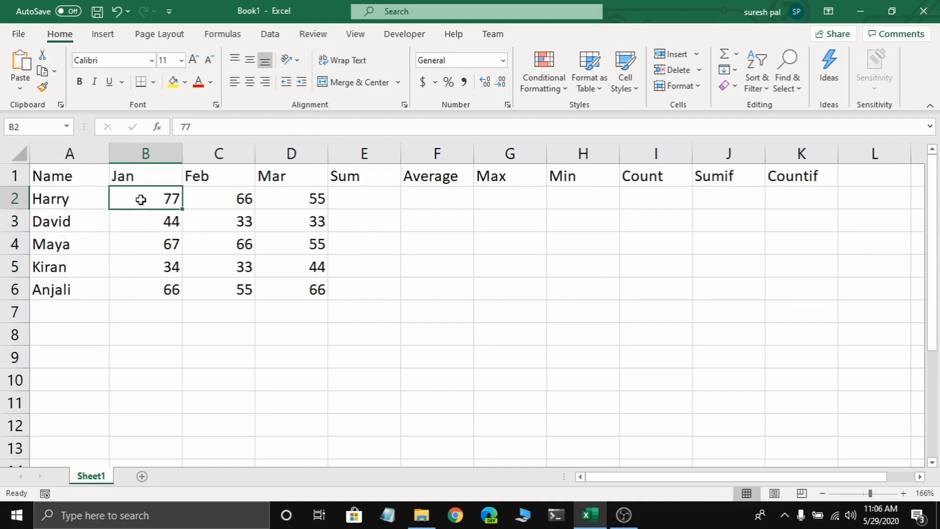
click(219, 198)
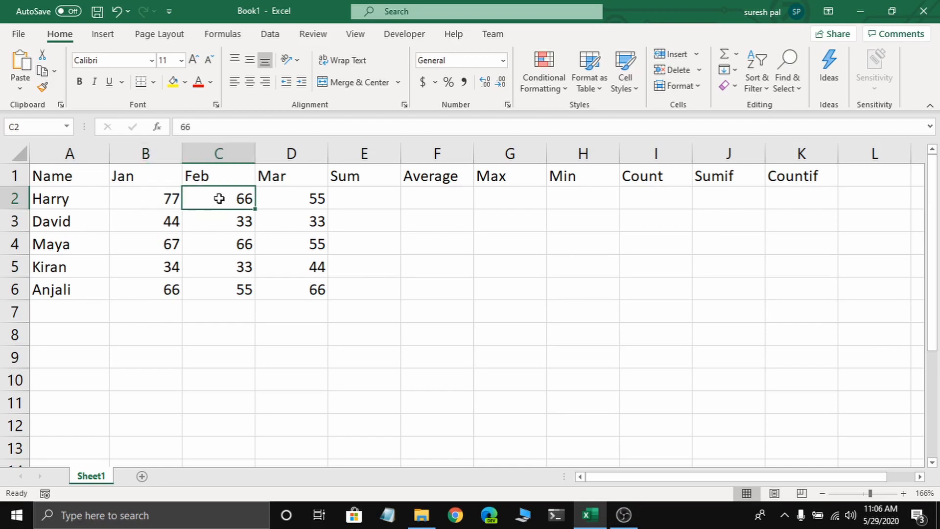
click(295, 201)
- Enter a SUM formula in E2 that totals the Jan to Mar values in B2:D2
click(346, 199)
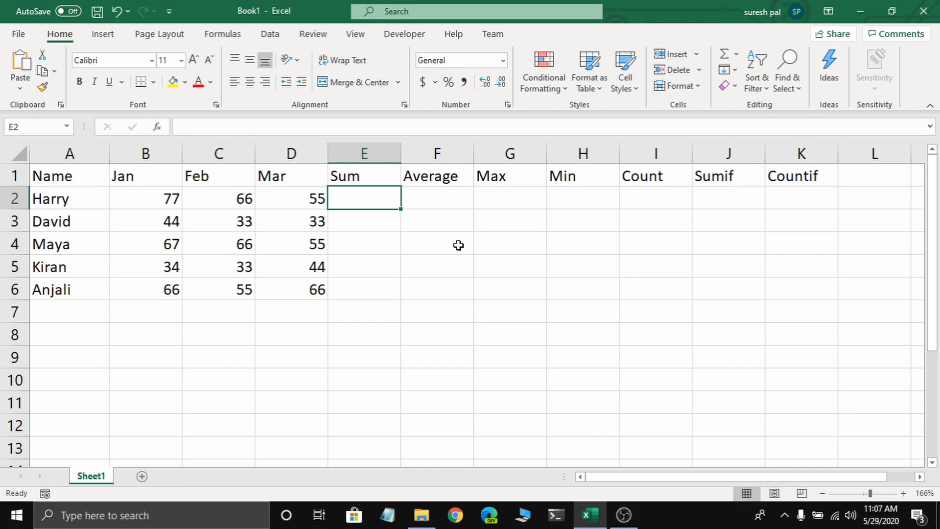
text(=)
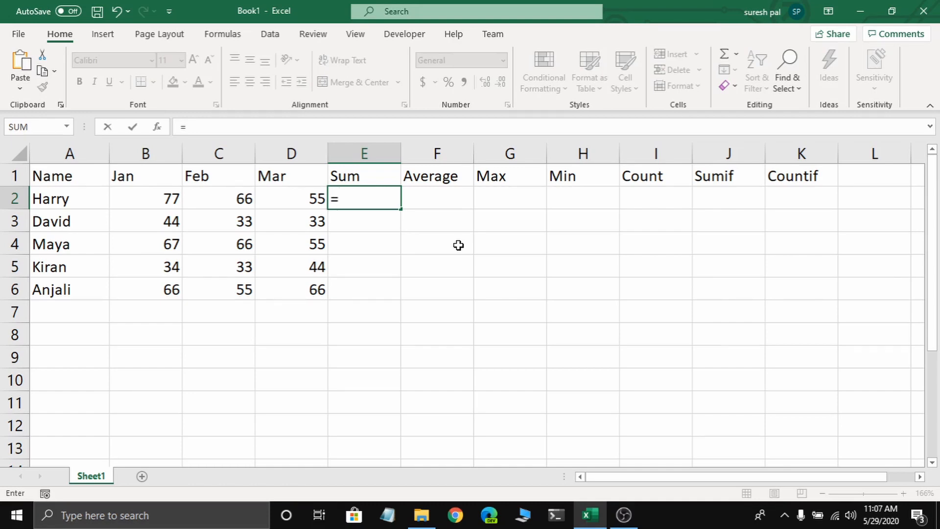
text(sum()
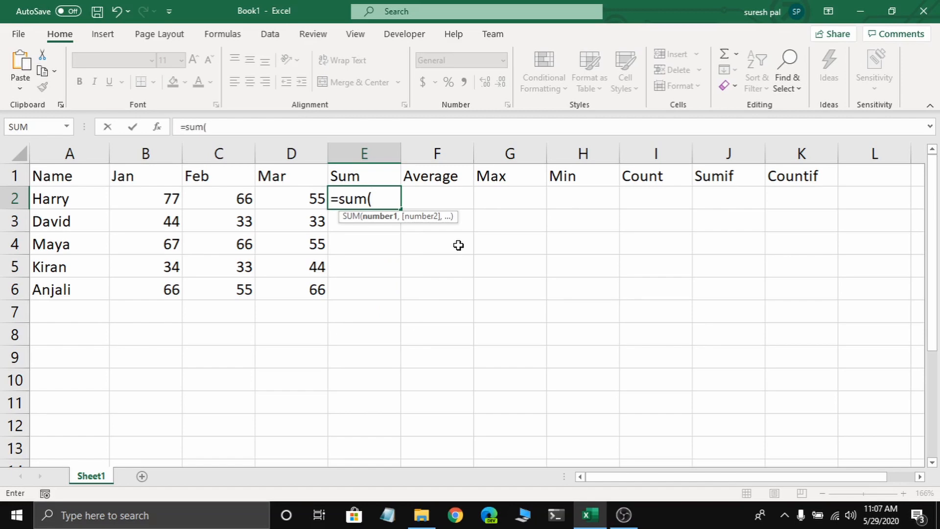
click(163, 198)
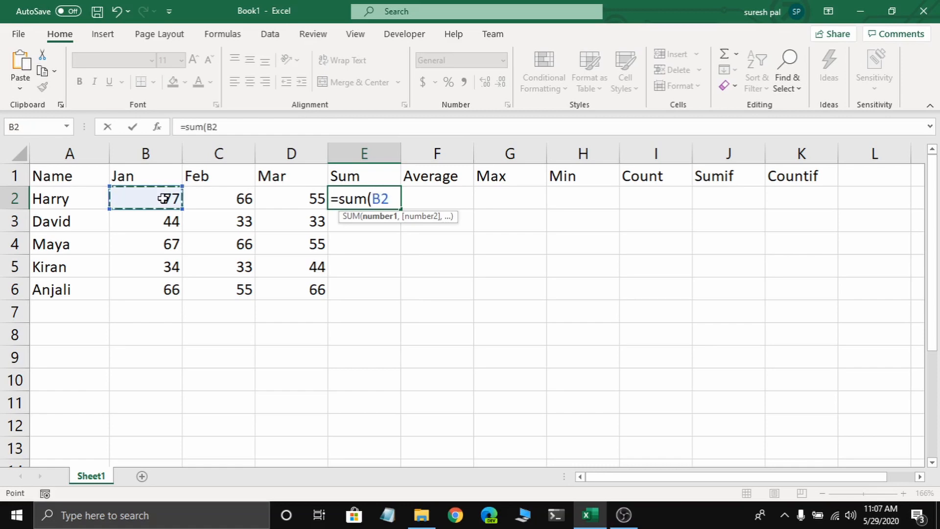
drag(163, 198, 273, 198)
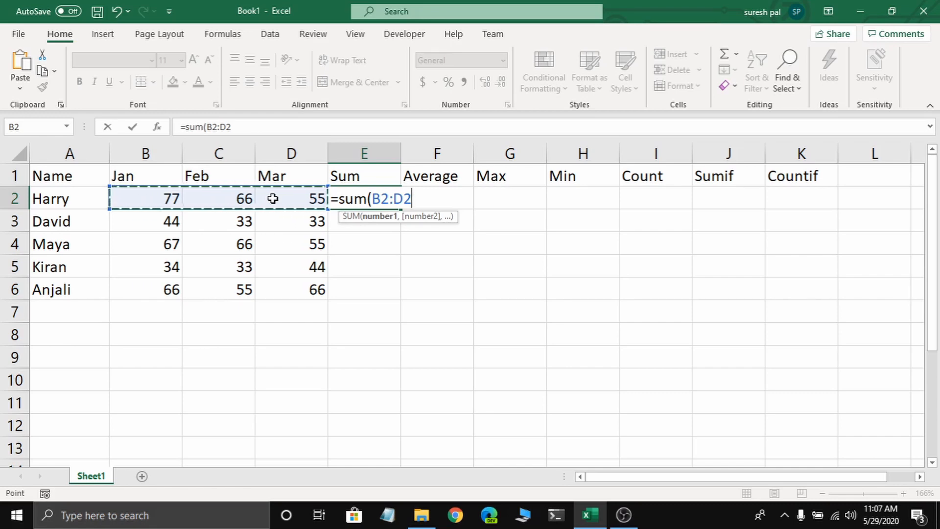
key(Return)
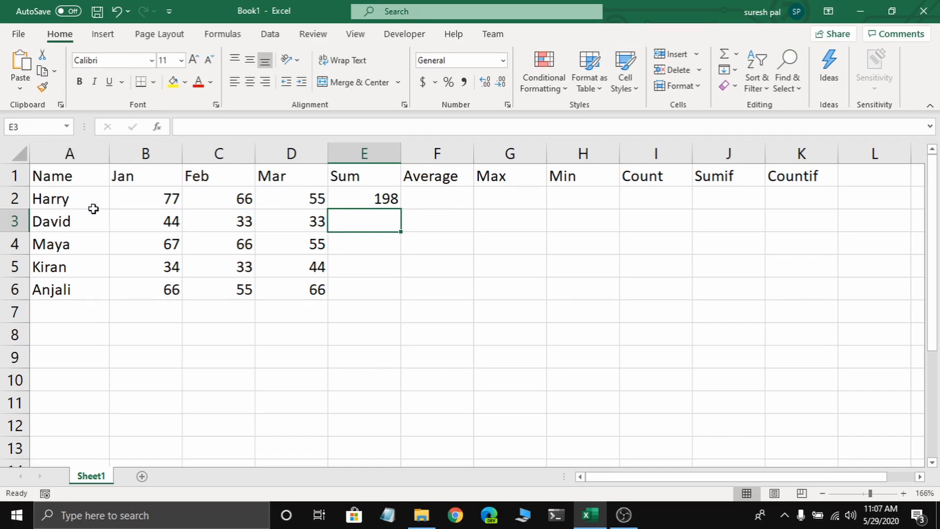
- Fill the SUM formula from E2 down to E6 for the remaining rows
drag(122, 202, 259, 201)
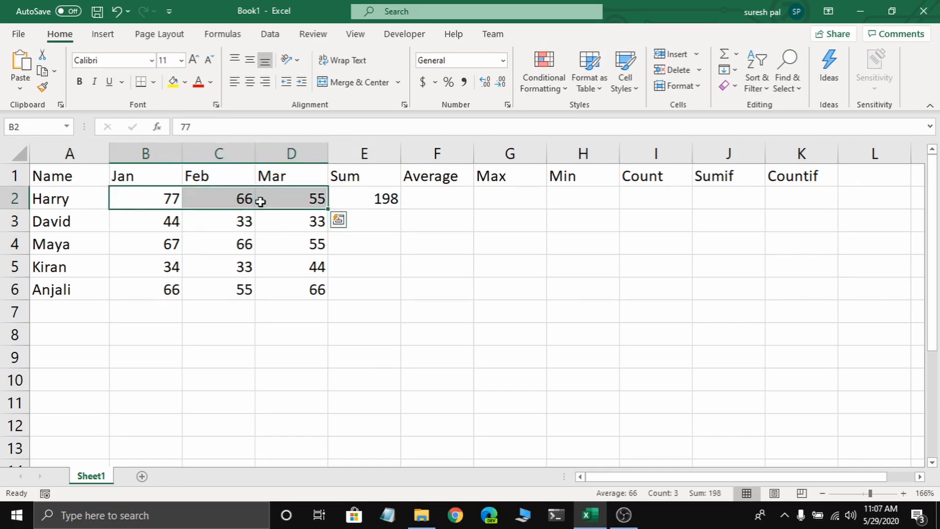
click(341, 201)
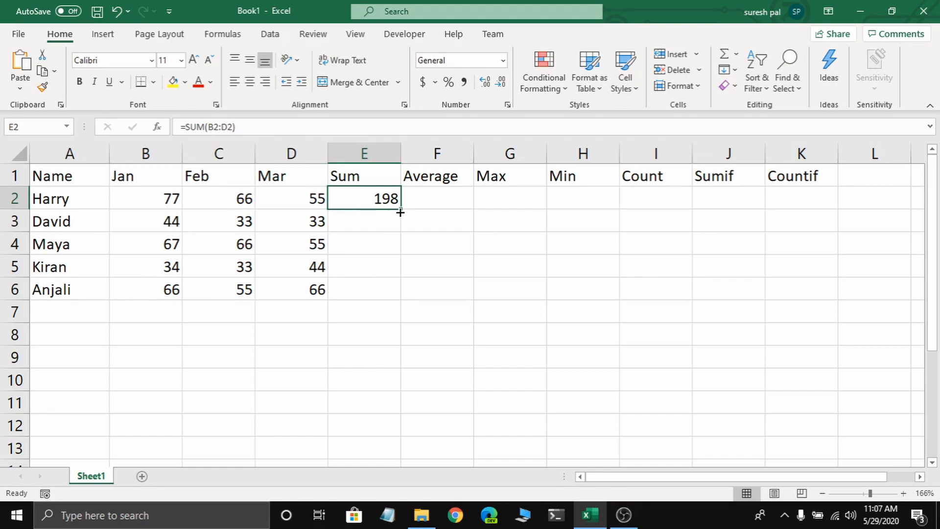
drag(398, 212, 396, 298)
- Enter an AVERAGE formula for B2:D2 in F2 and fill it down to F6
click(444, 200)
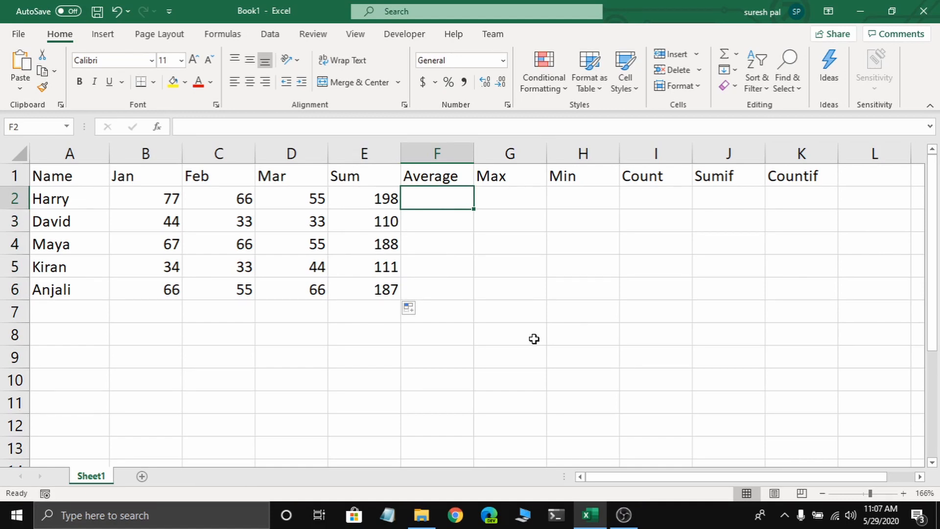
text(=aver)
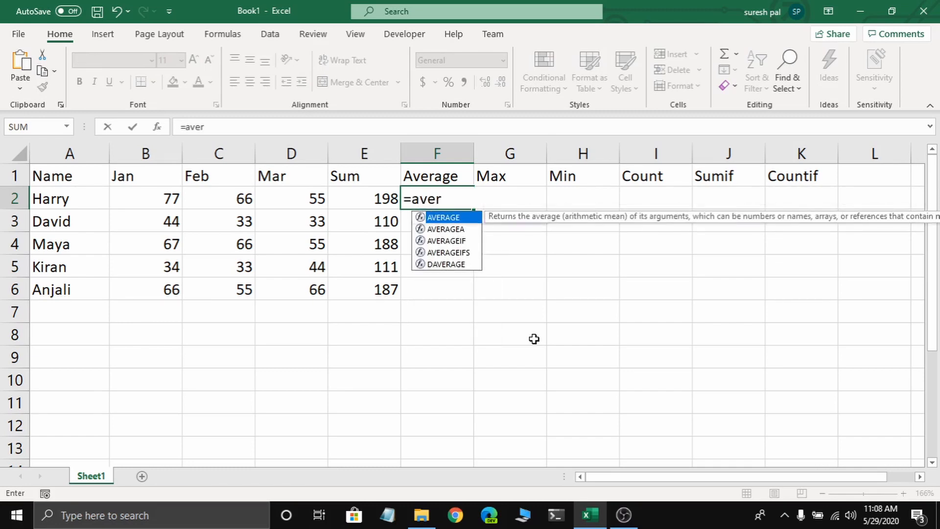
key(Tab)
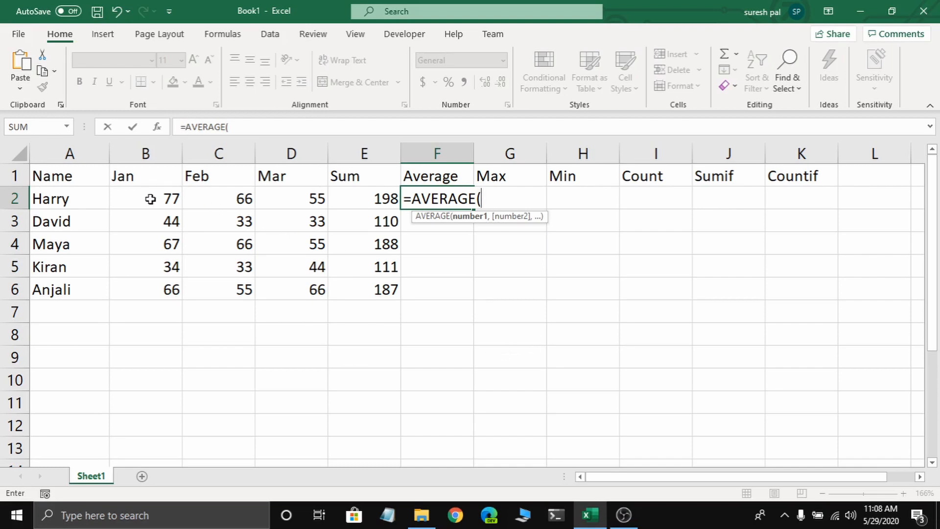
drag(150, 199, 265, 197)
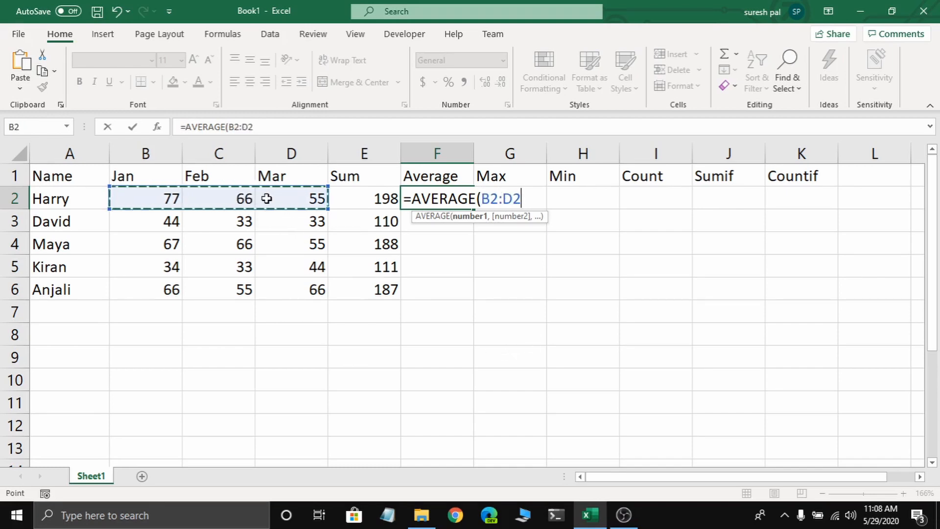
key(Return)
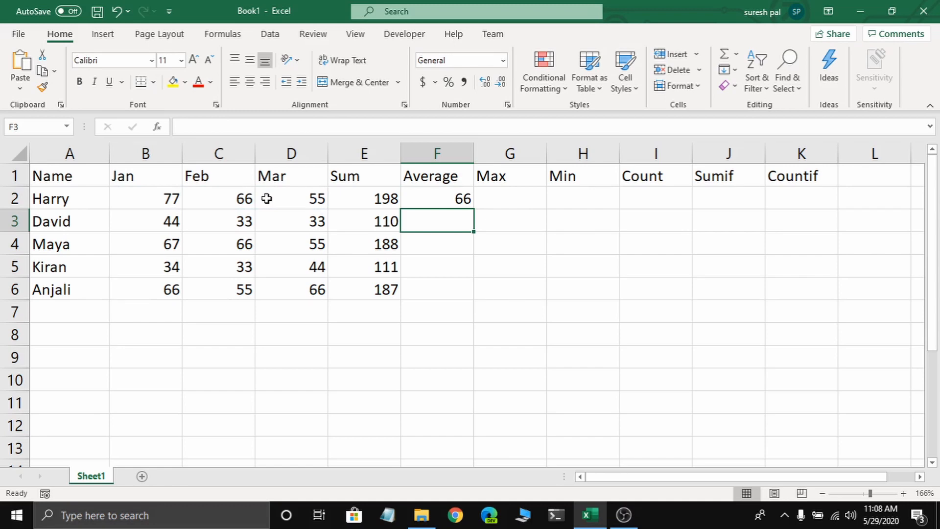
click(451, 201)
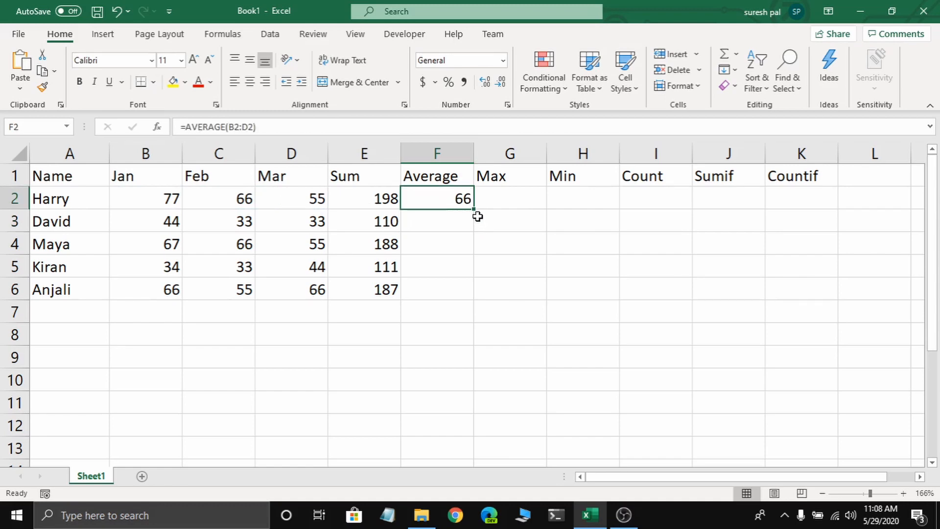
drag(473, 210, 470, 294)
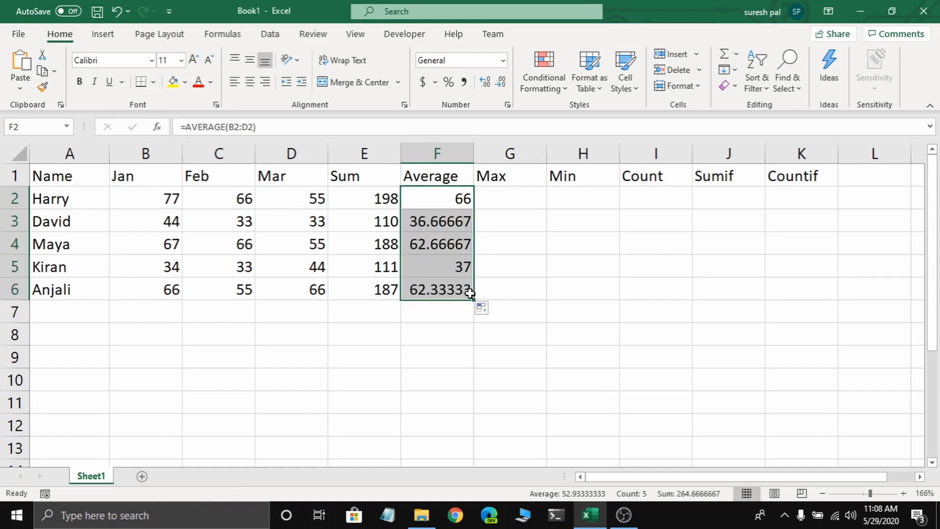
- Enter a MAX formula for B2:D2 in G2 and fill it down to G6
click(485, 194)
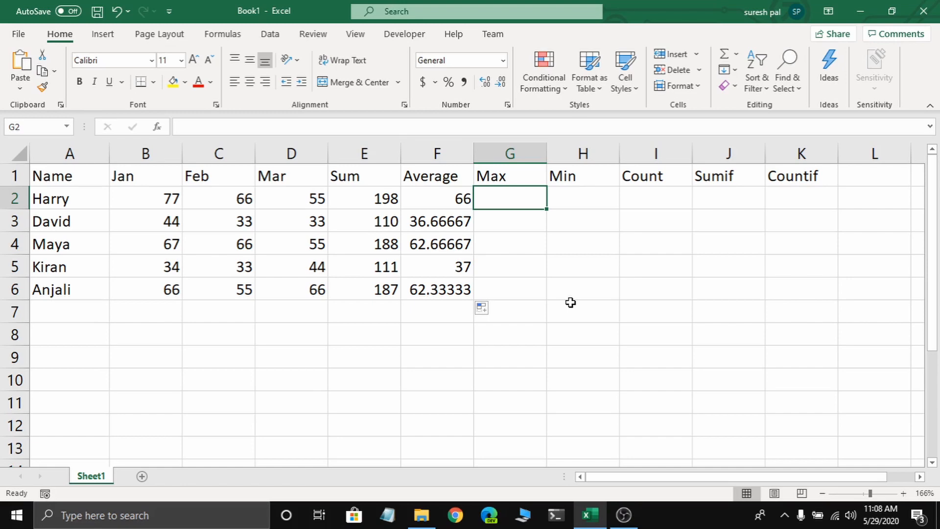
text(=max)
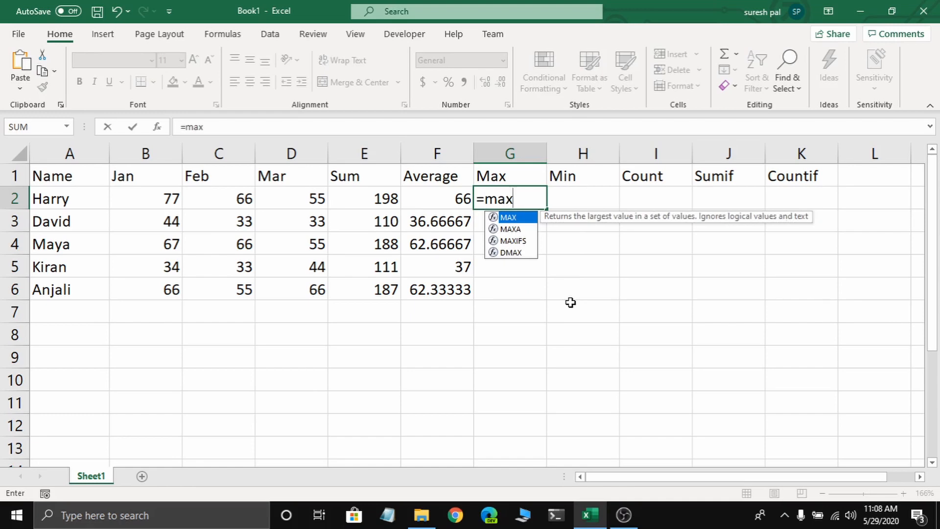
text(()
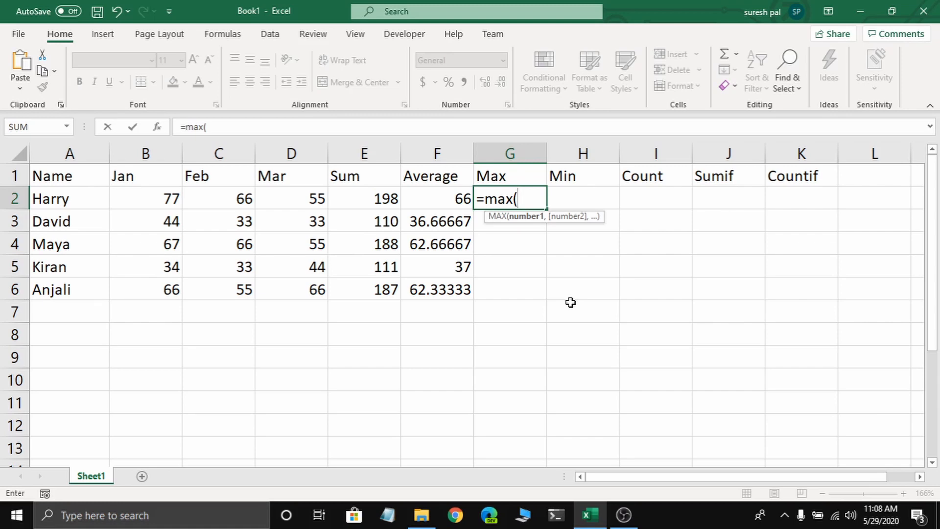
drag(145, 197, 285, 204)
key(Return)
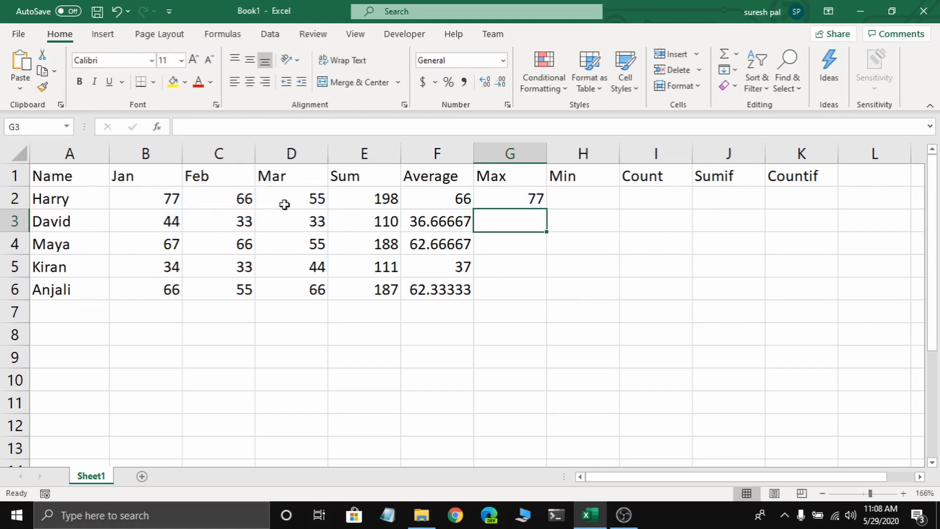
click(538, 196)
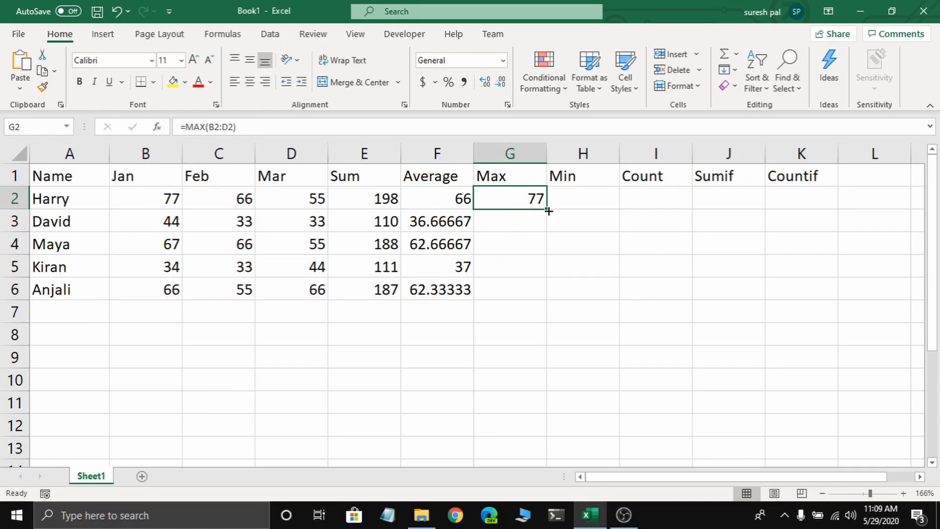
drag(548, 210, 544, 294)
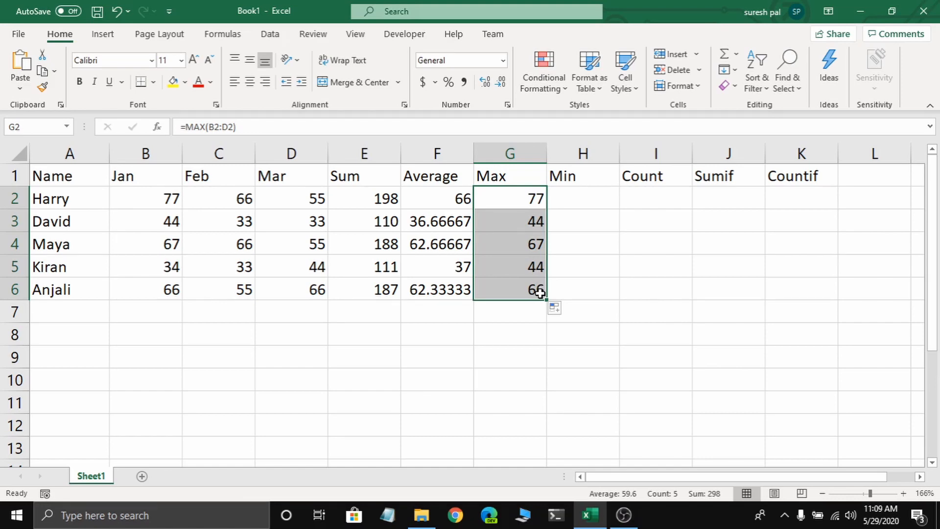
- Enter a MIN formula for B2:D2 in H2 and fill it down to H6
click(592, 208)
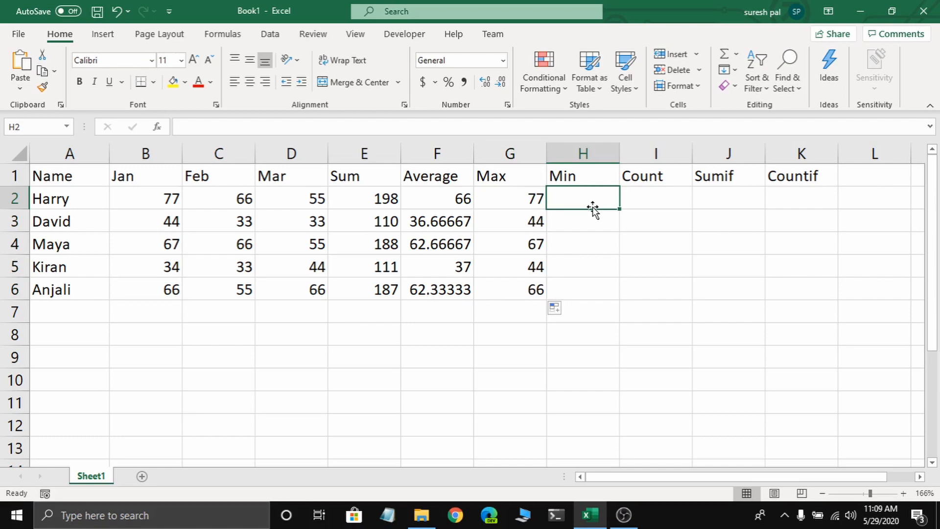
text(=mi)
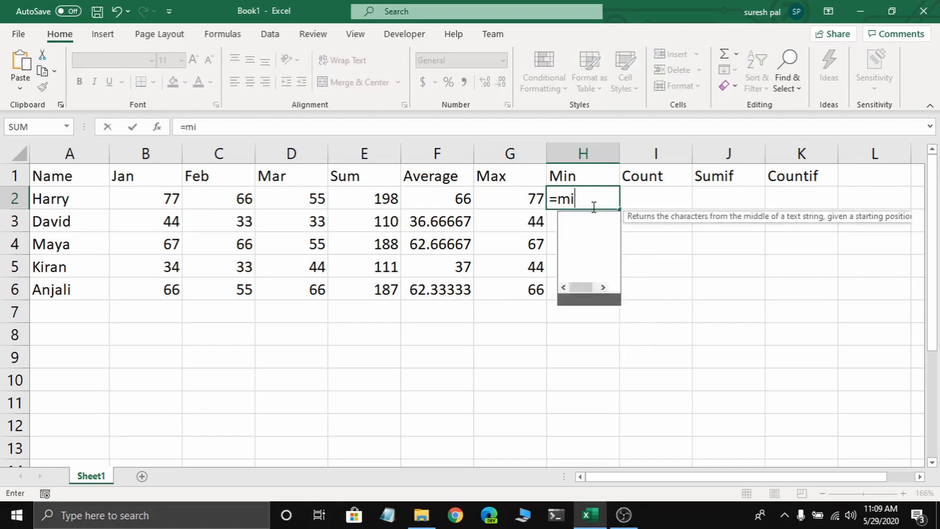
text(n()
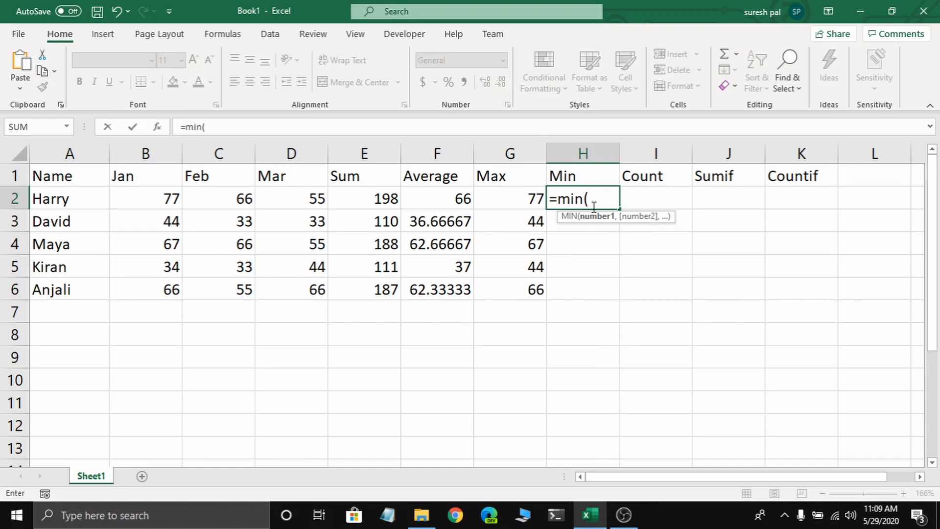
drag(159, 198, 289, 196)
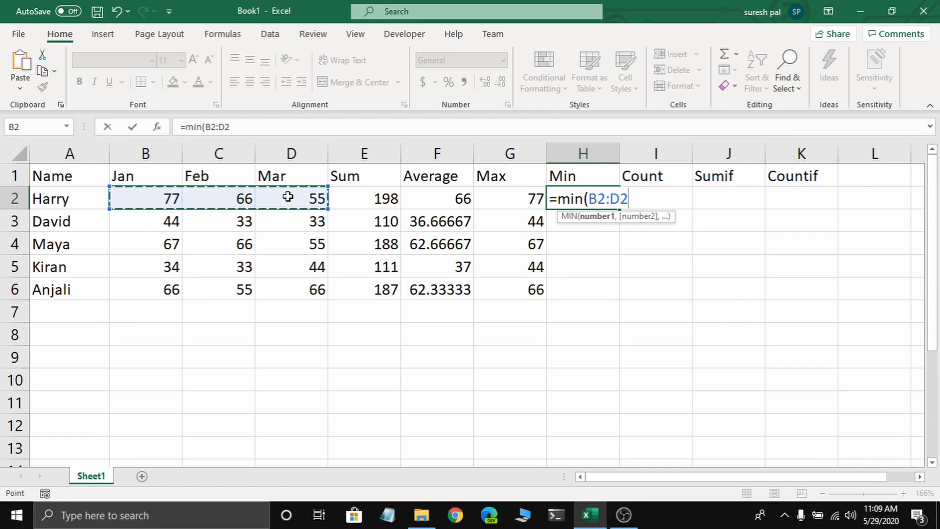
key(Return)
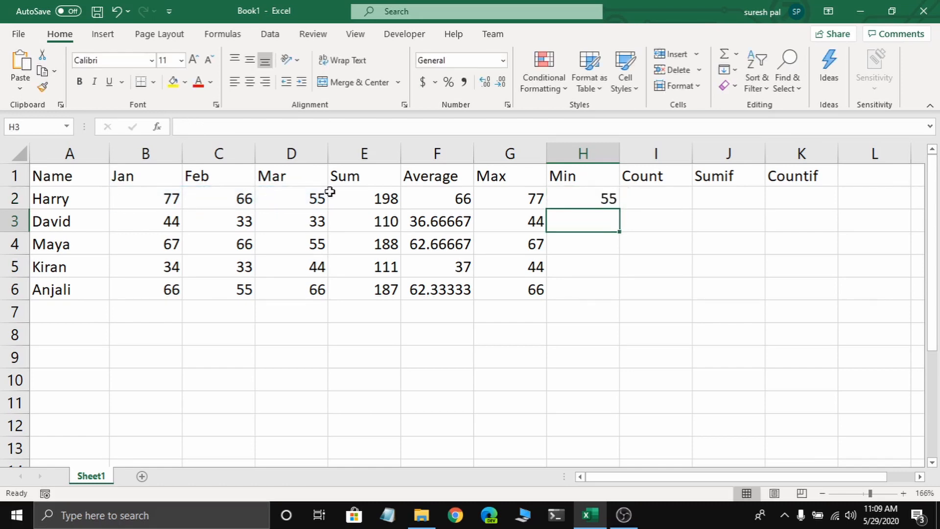
click(585, 198)
drag(619, 209, 609, 304)
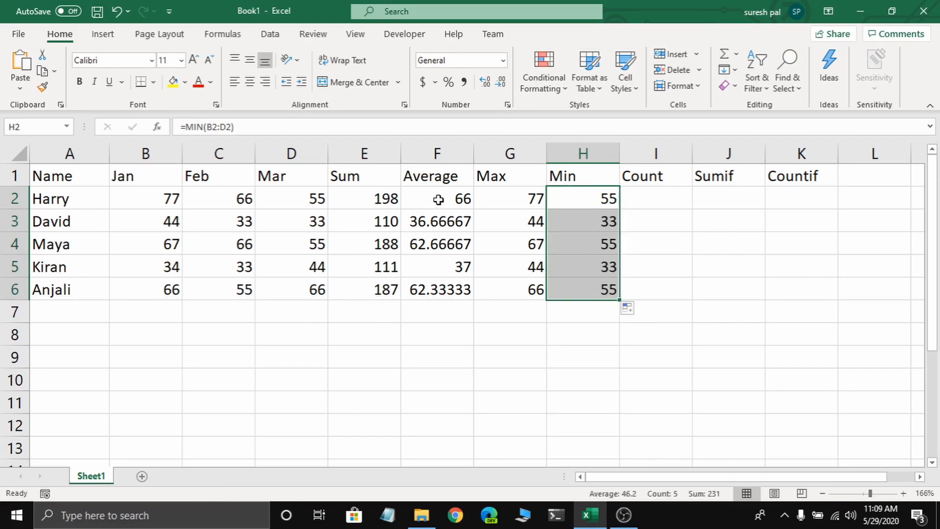
click(376, 196)
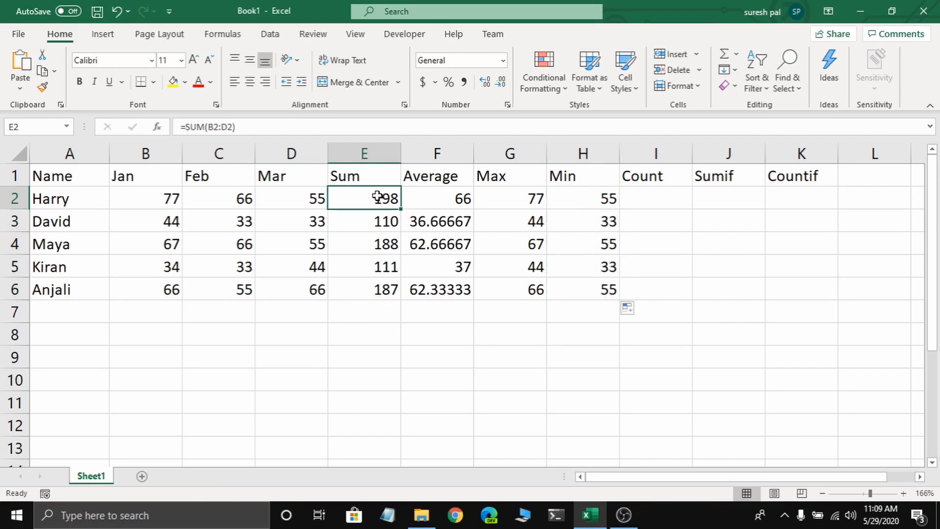
click(432, 198)
click(531, 197)
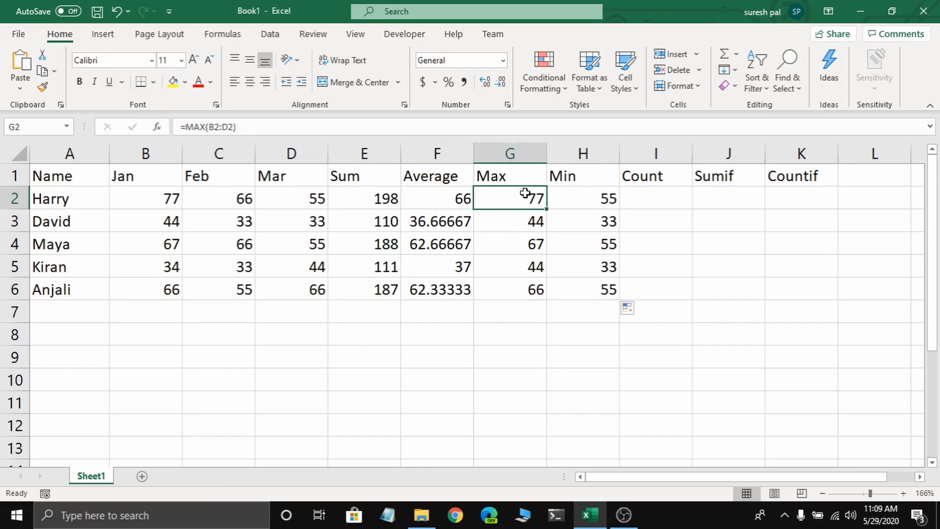
click(587, 194)
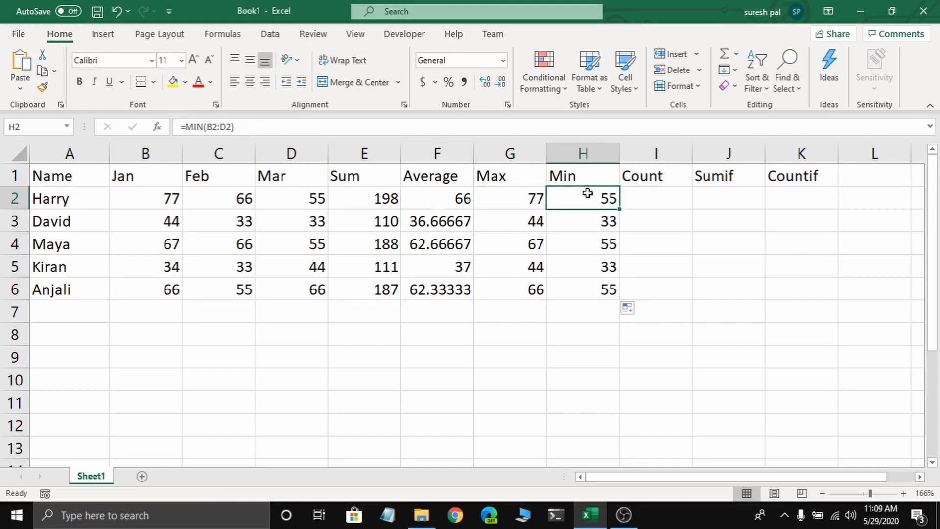
- Enter a COUNT formula for B2:D2 in I2
click(659, 196)
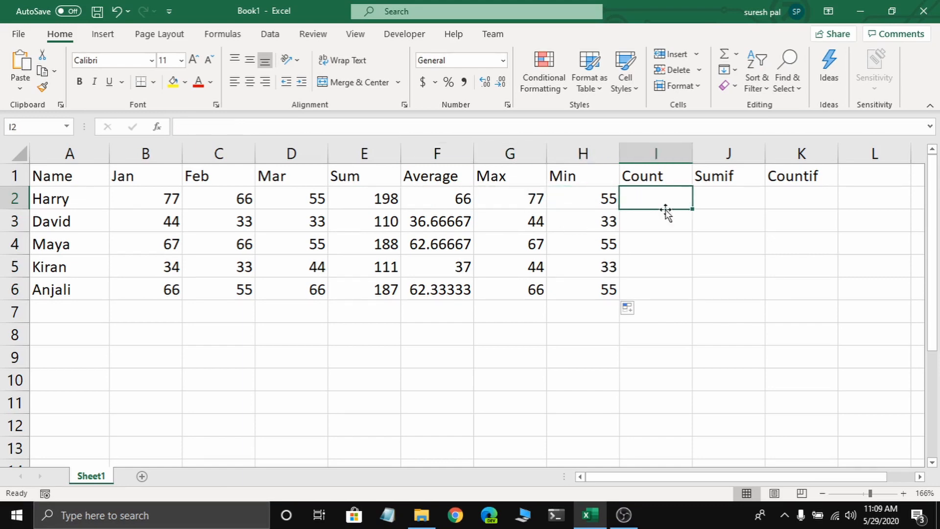
text(=)
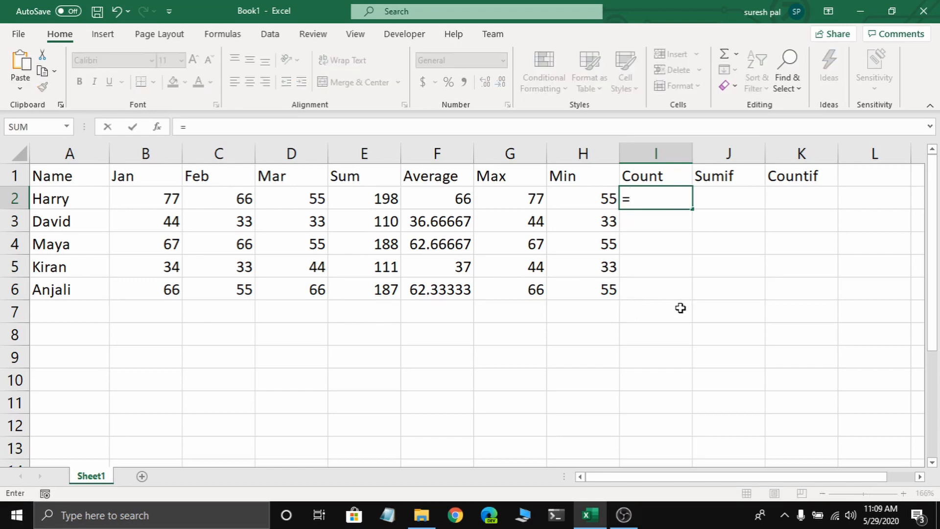
text(ou)
key(BackSpace)
text(ou)
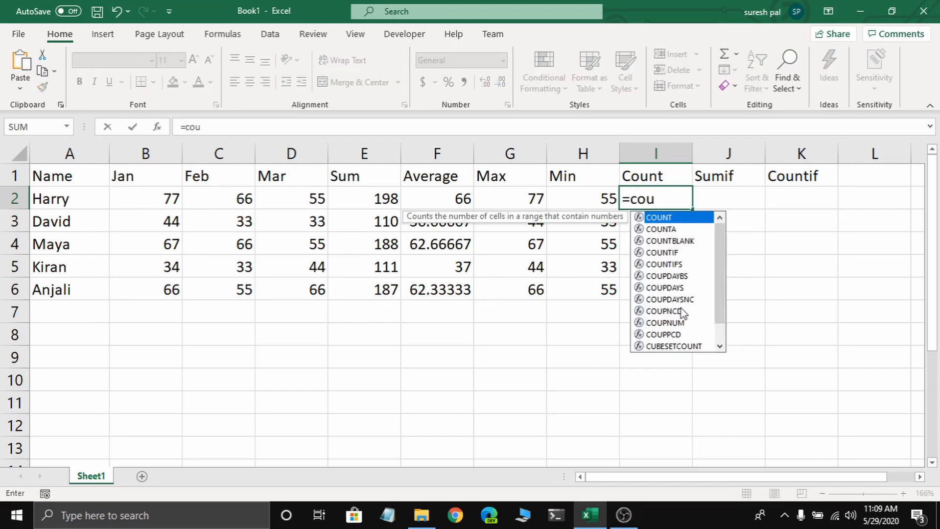
text(nt()
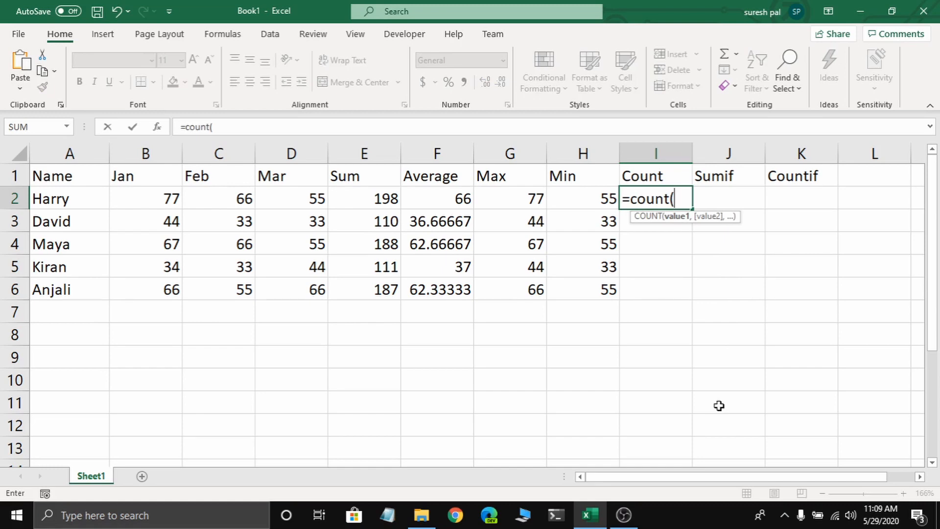
drag(157, 198, 269, 198)
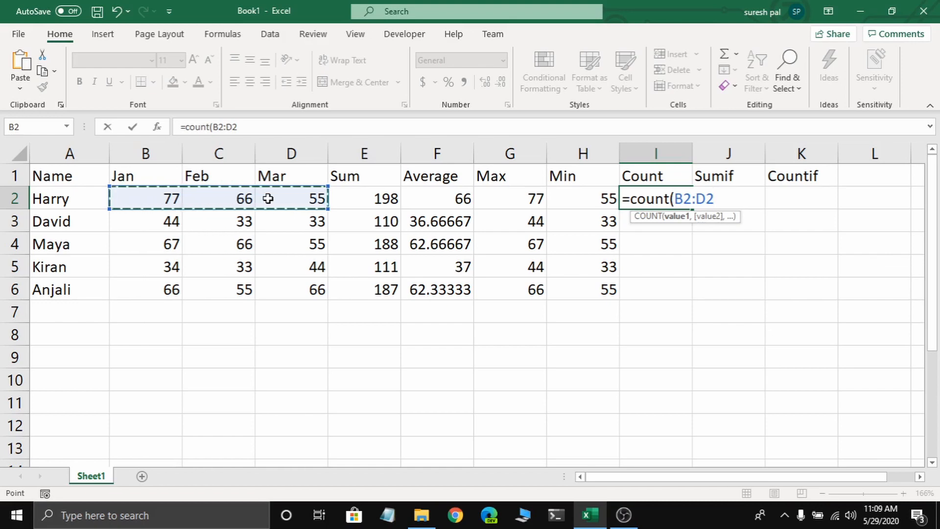
key(Return)
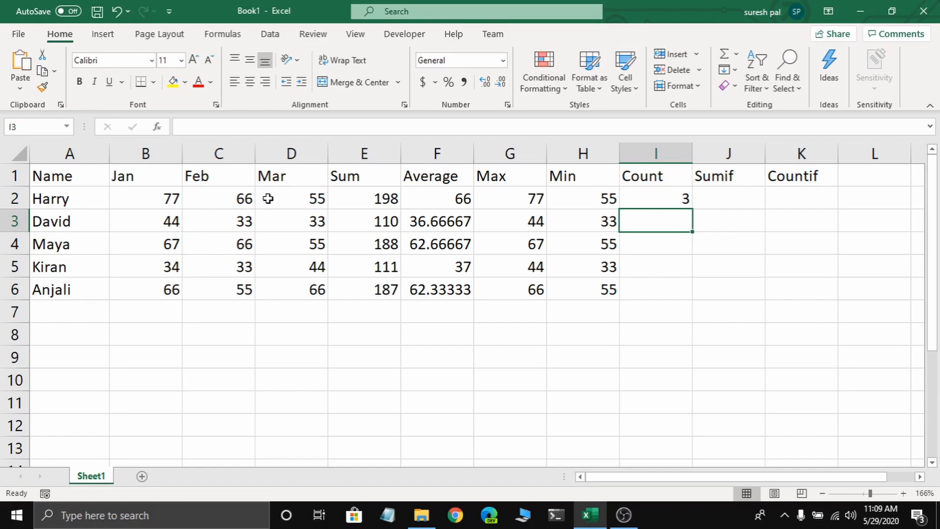
- Fill the COUNT formula from I2 down to I6 for the remaining rows
click(169, 195)
click(213, 195)
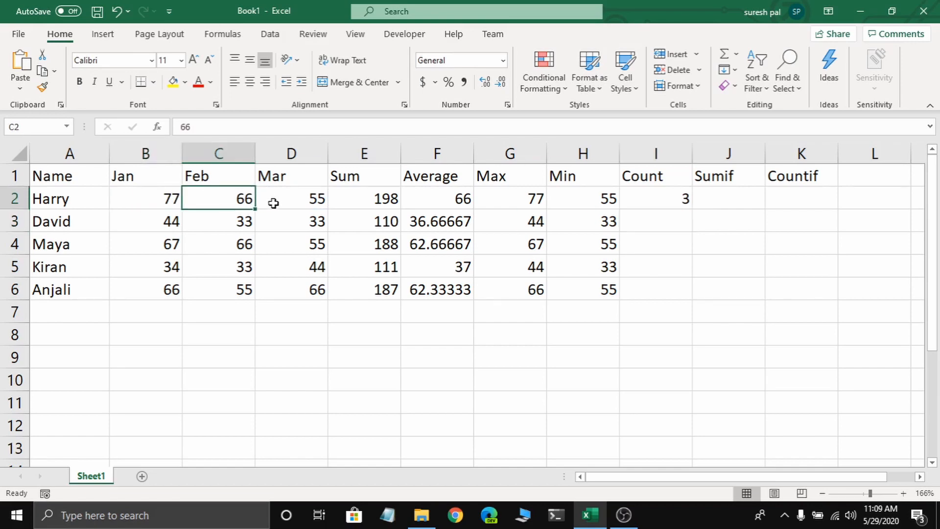
click(626, 199)
drag(693, 209, 685, 293)
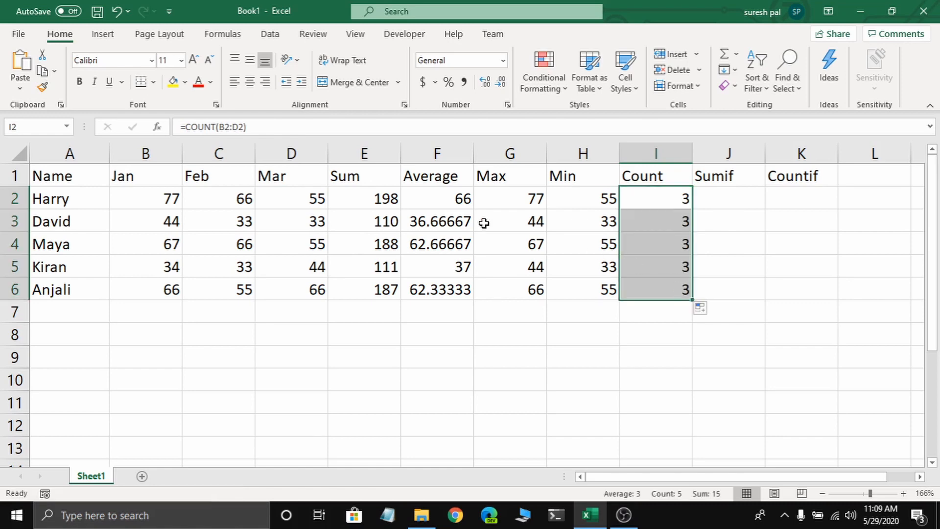
- Clear the Feb value in C2 and enter 88 in its place
click(217, 200)
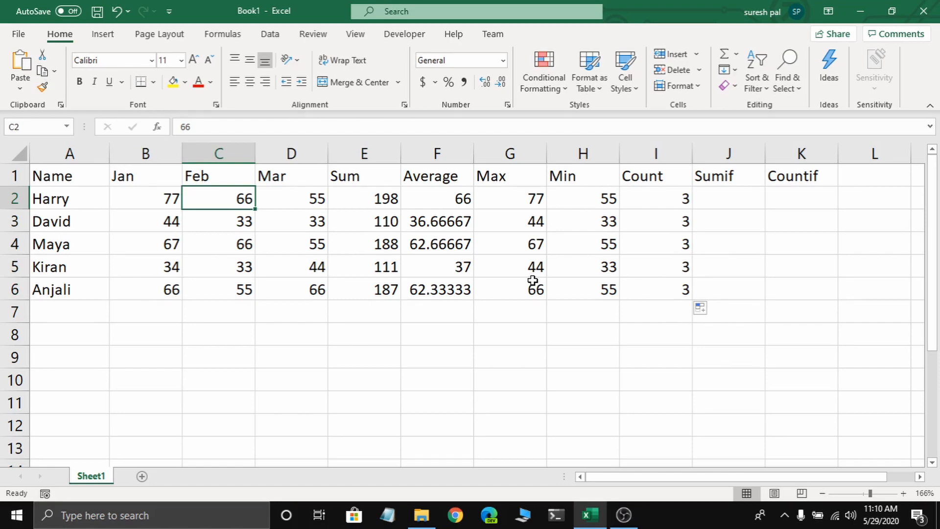
key(Delete)
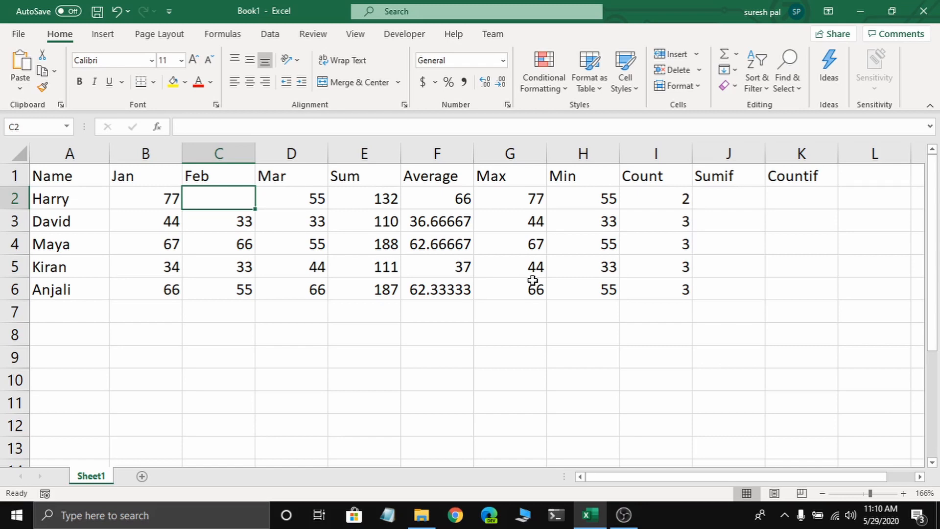
text(88)
key(Right)
key(Right)
key(Right)
key(Right)
key(Right)
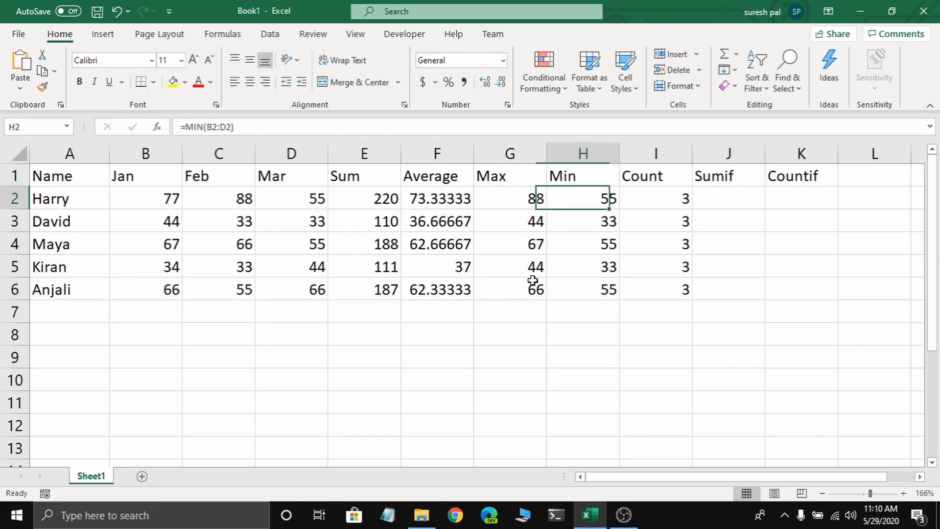
- Enter a SUMIF formula in J2 that adds the values in B2:D2 meeting the criterion ">70"
key(Right)
key(Right)
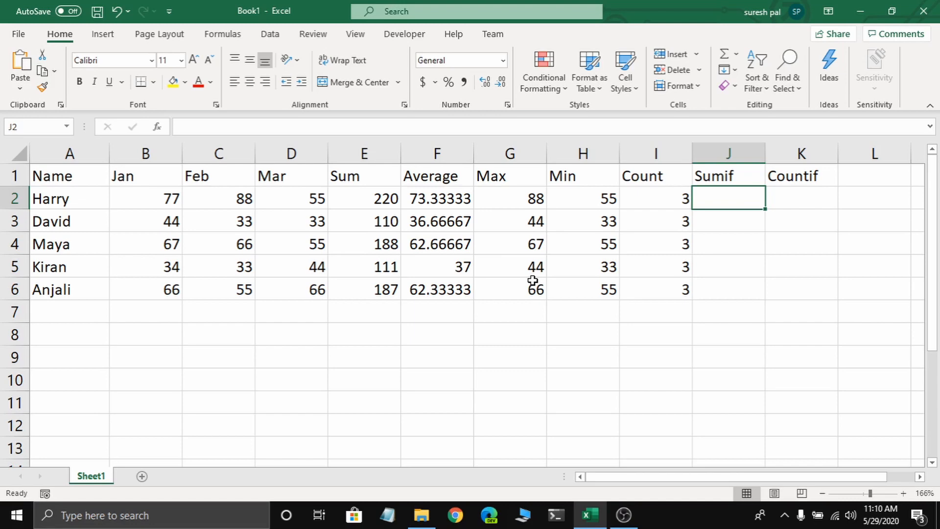
text(=)
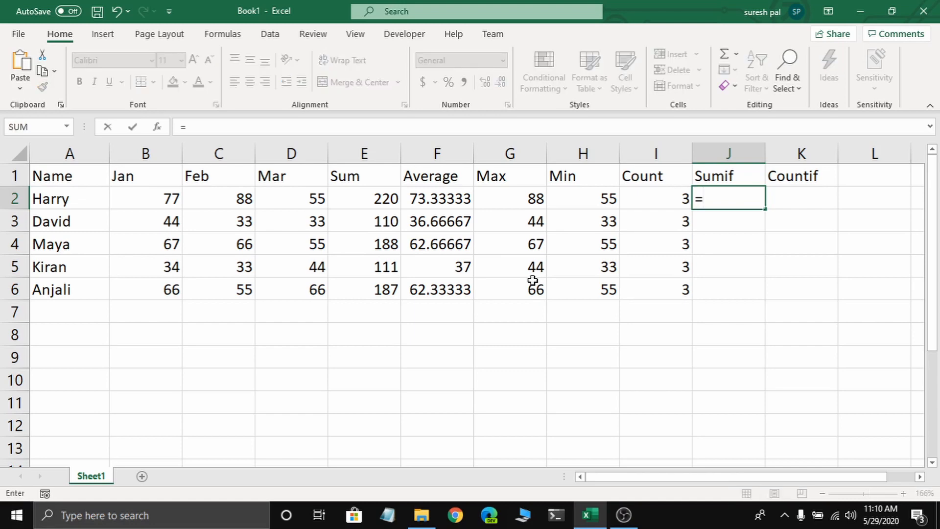
text(sumif()
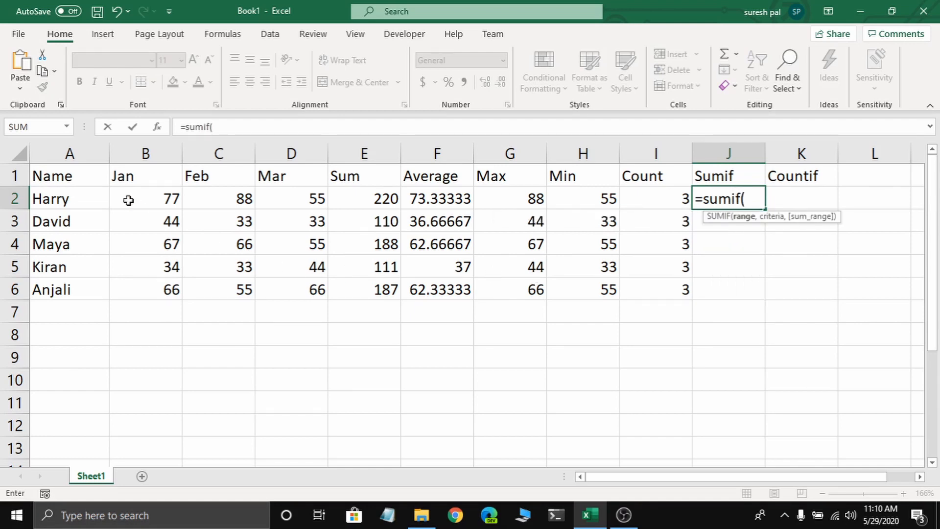
drag(131, 201, 293, 201)
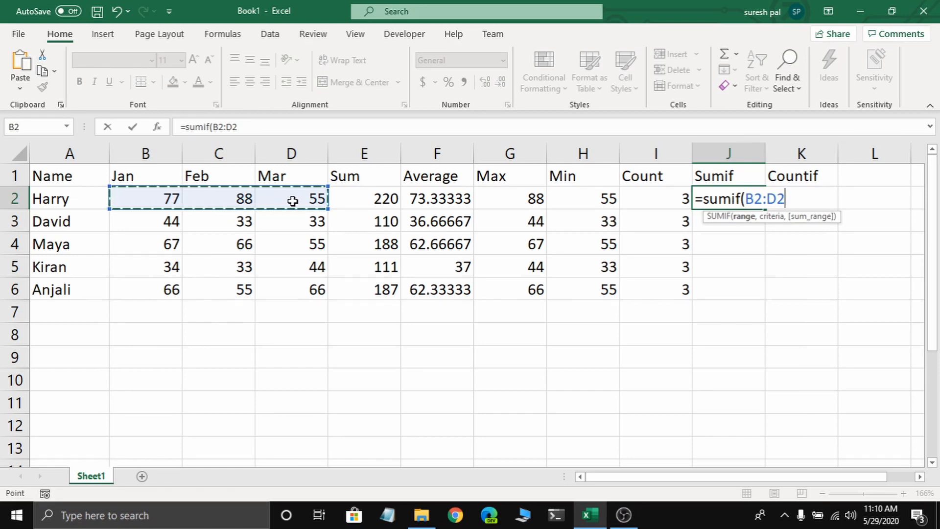
text(,">)
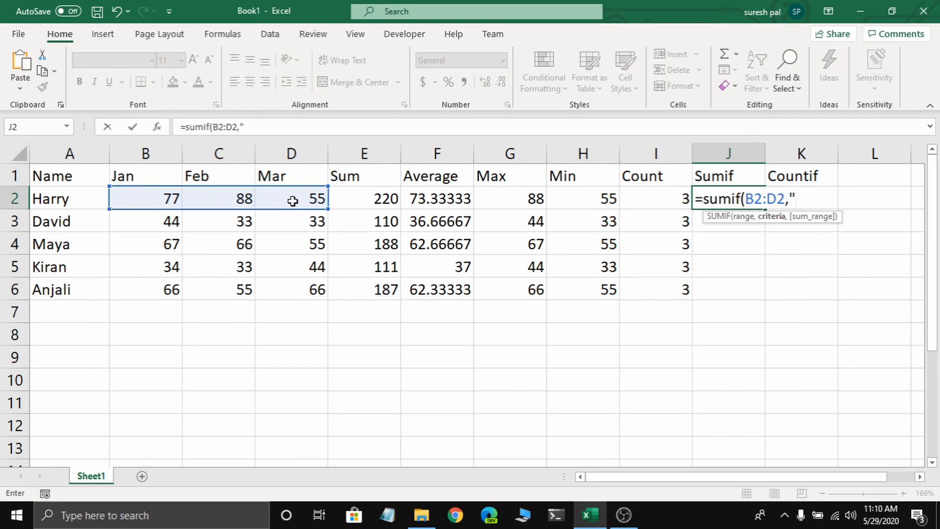
text(70"))
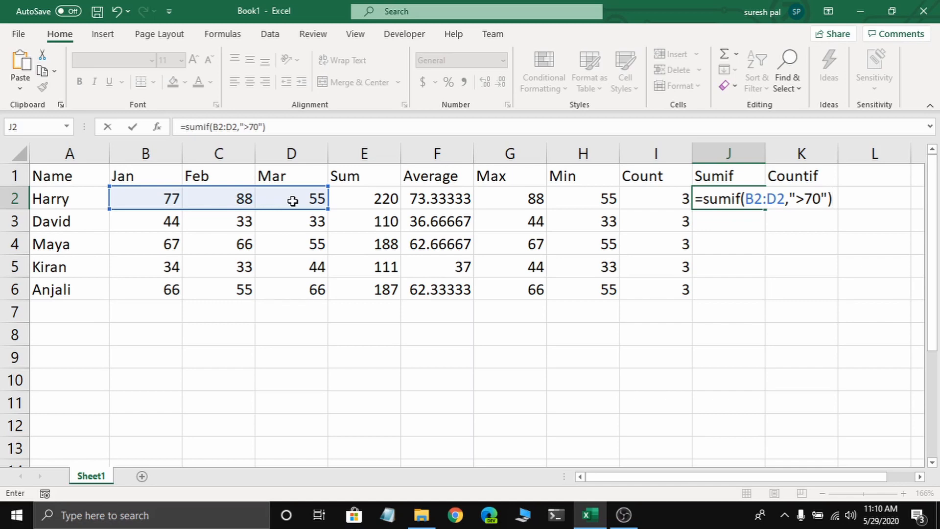
key(Return)
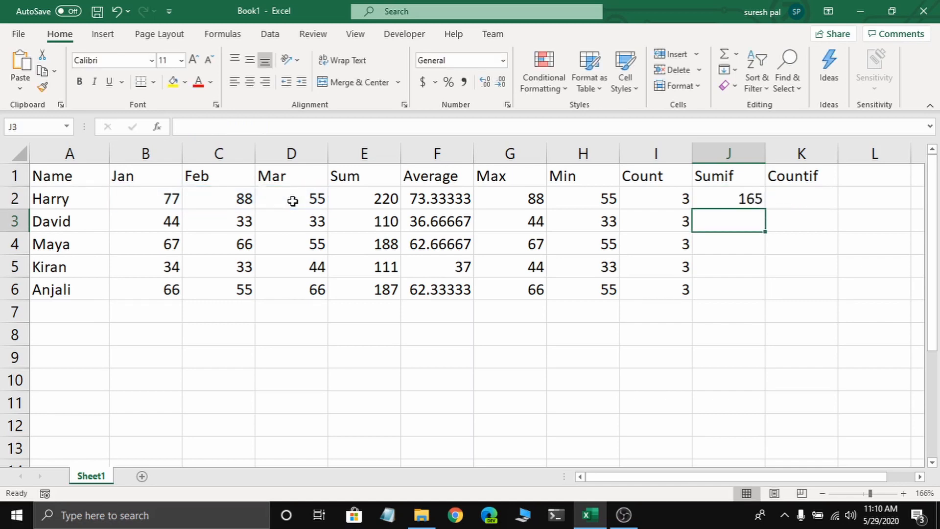
- Fill the SUMIF formula from J2 down to J6 for the remaining rows
click(730, 198)
drag(766, 210, 762, 310)
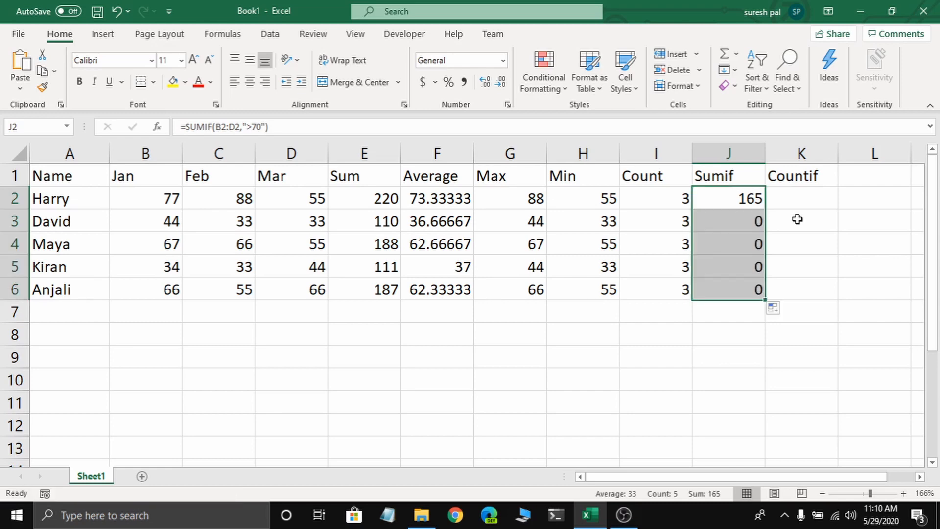
click(796, 202)
click(734, 199)
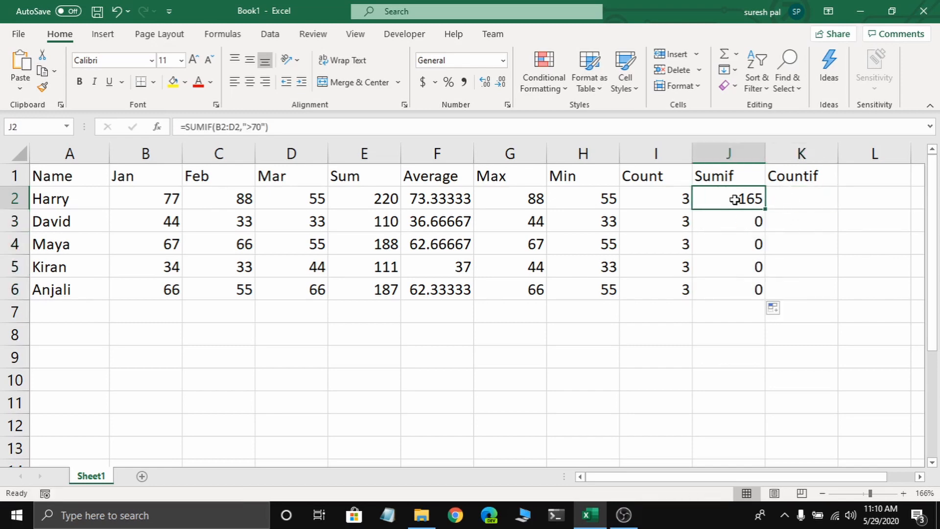
- Enter a COUNTIF formula in K2 that counts the values in B2:D2 meeting the criterion ">5"
click(779, 200)
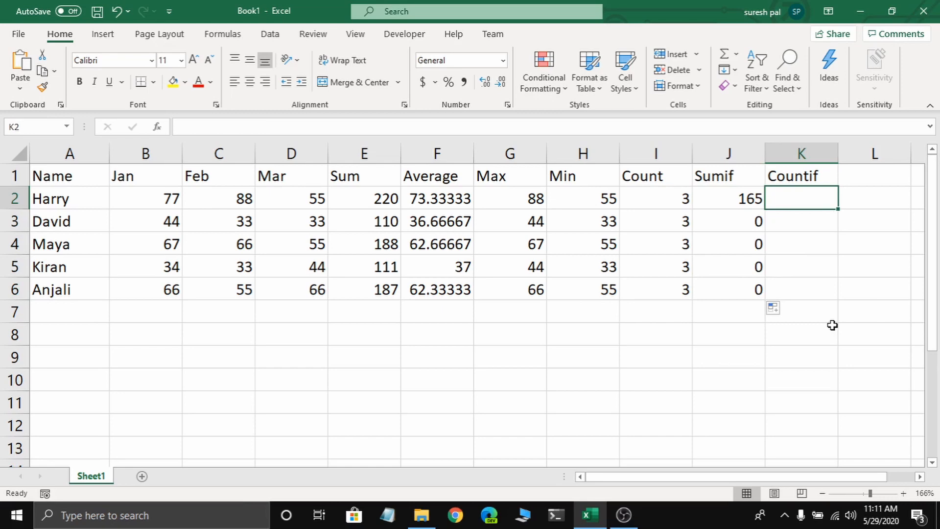
text(=cuo)
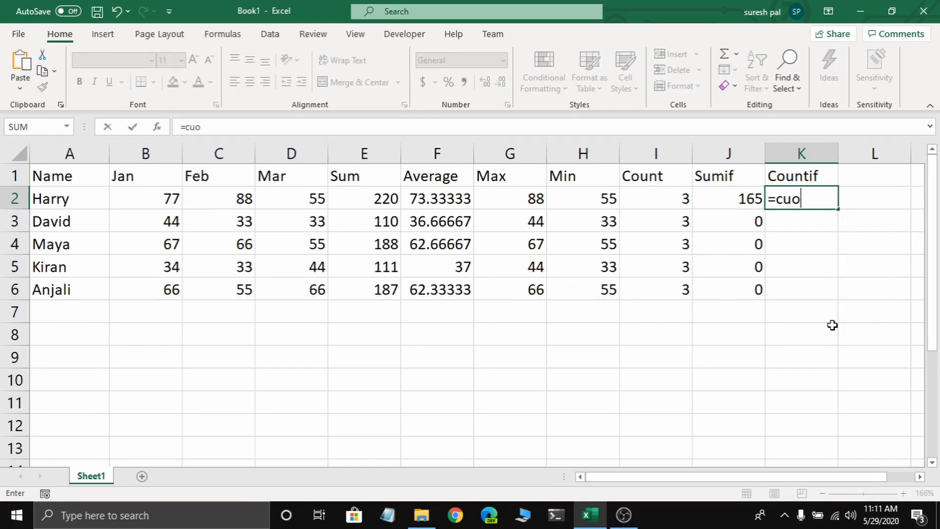
key(BackSpace)
text(un)
key(BackSpace)
key(BackSpace)
key(BackSpace)
key(BackSpace)
text(cou)
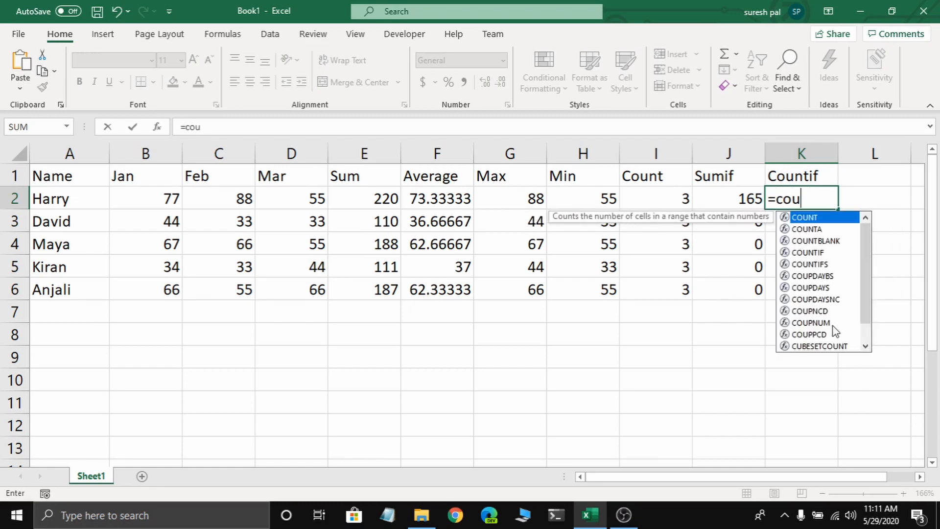
text(ntif()
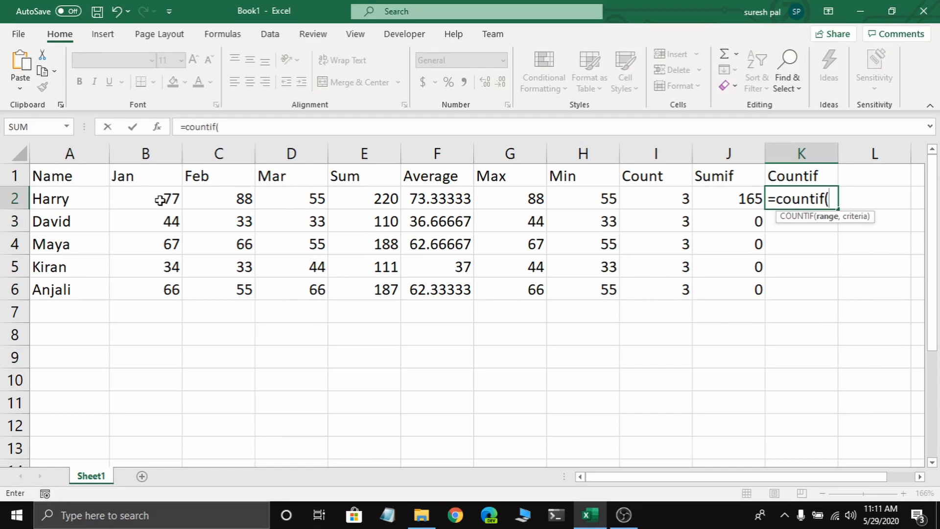
drag(164, 203, 289, 205)
text(,")
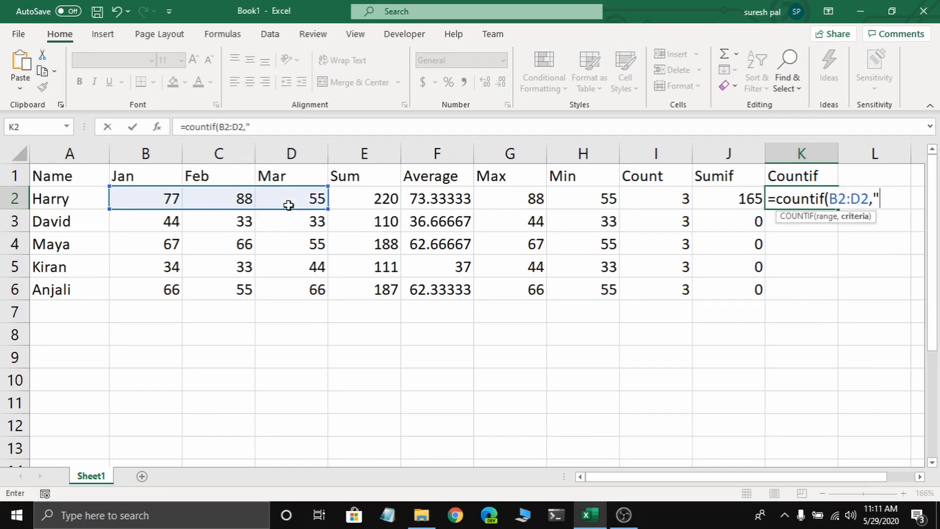
text(>5"))
key(Return)
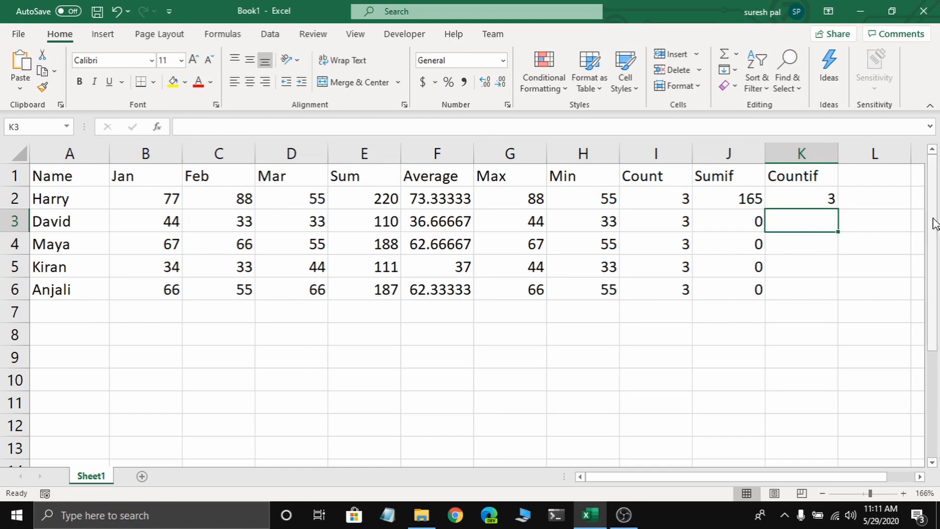
- Fill the COUNTIF formula from K2 down to K6 for the remaining rows
click(815, 200)
drag(832, 209, 826, 304)
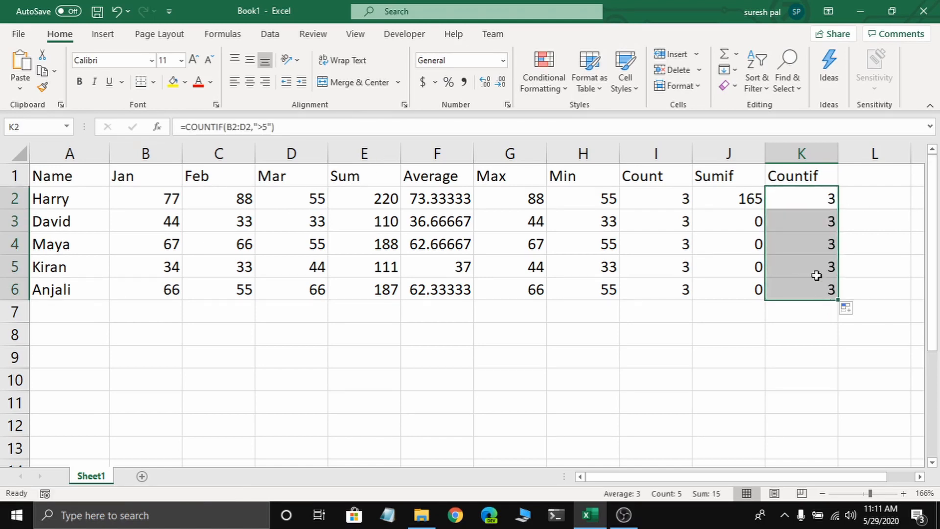
click(786, 202)
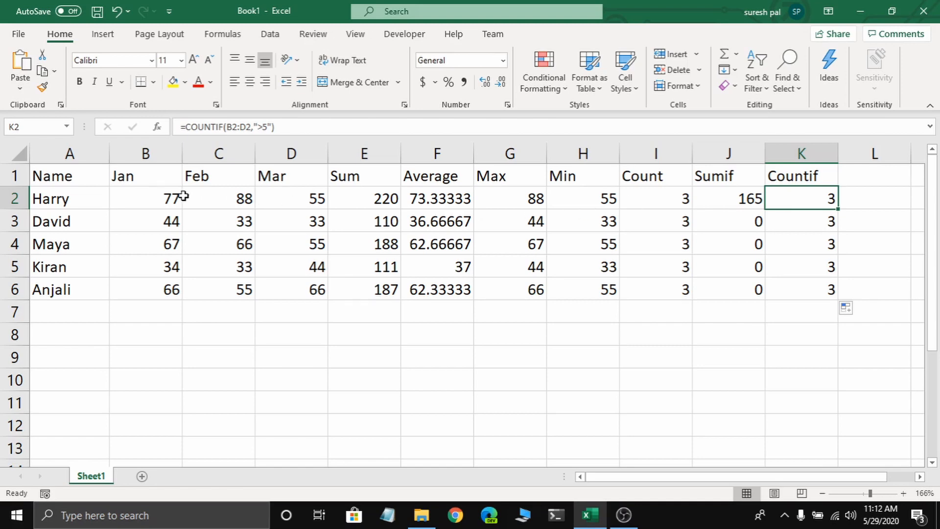
- Define the name data1 for the range B2:D2
drag(142, 197, 278, 193)
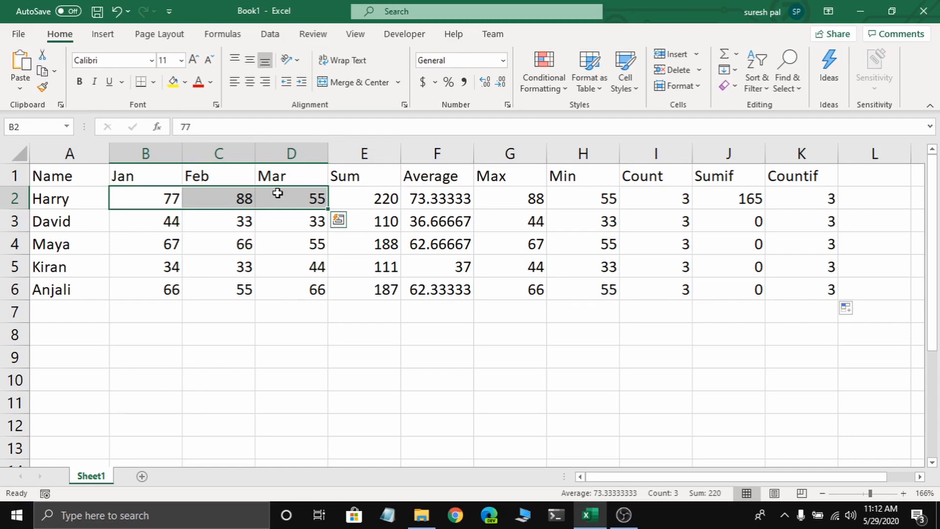
click(236, 36)
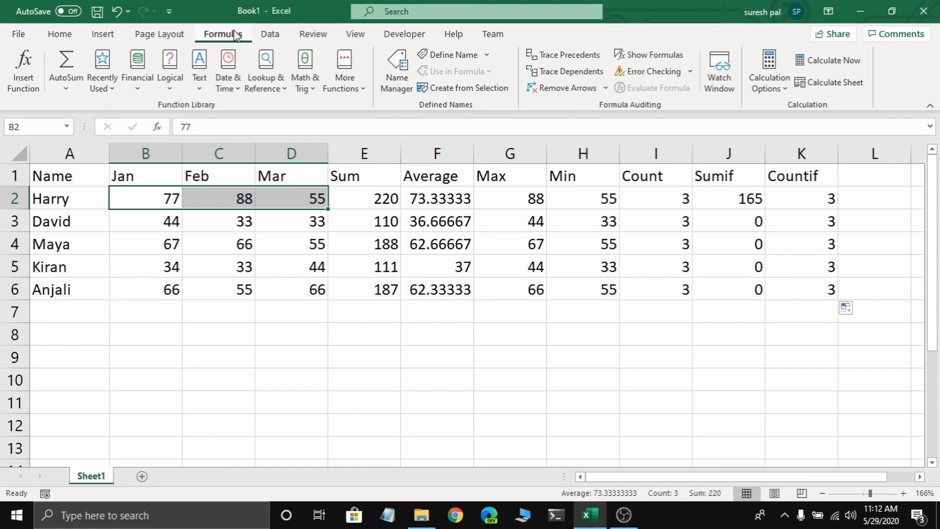
click(453, 63)
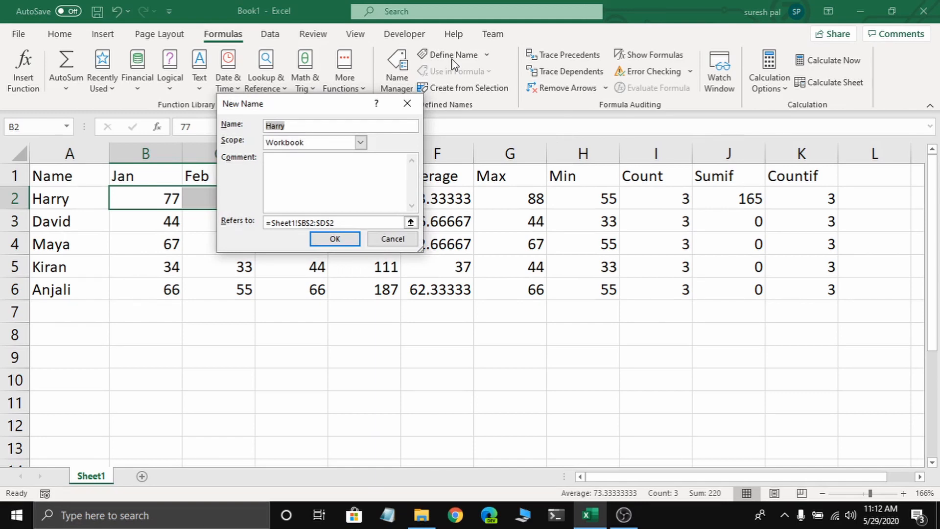
text(data1)
click(350, 239)
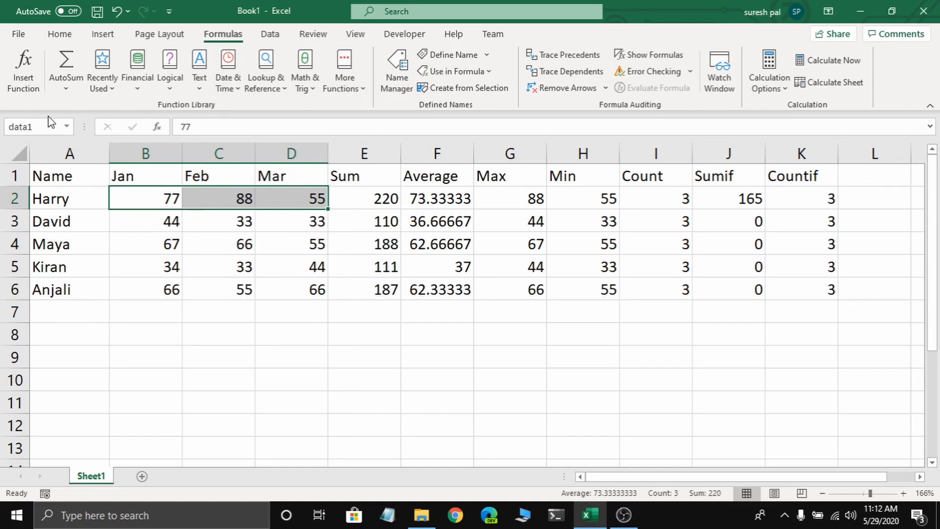
- Enter a SUM formula in C8 that totals the named range data1
click(213, 334)
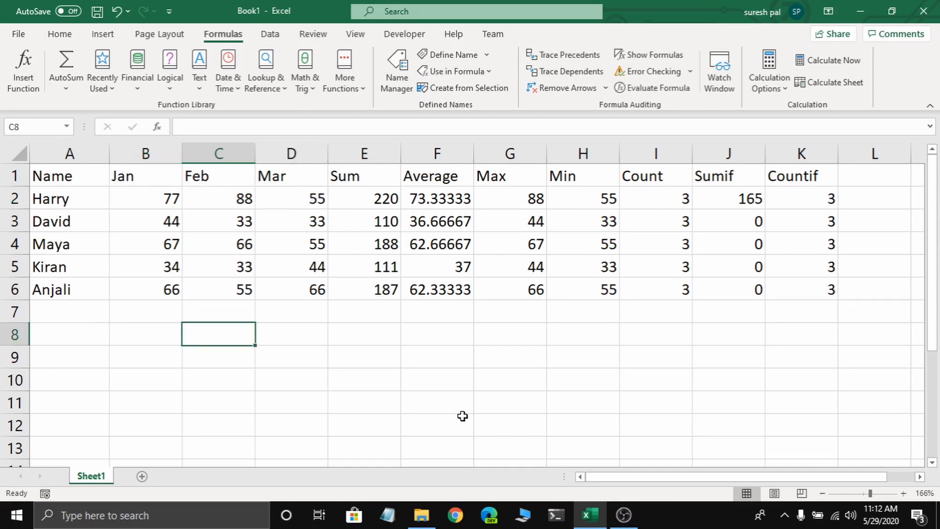
text(=sum)
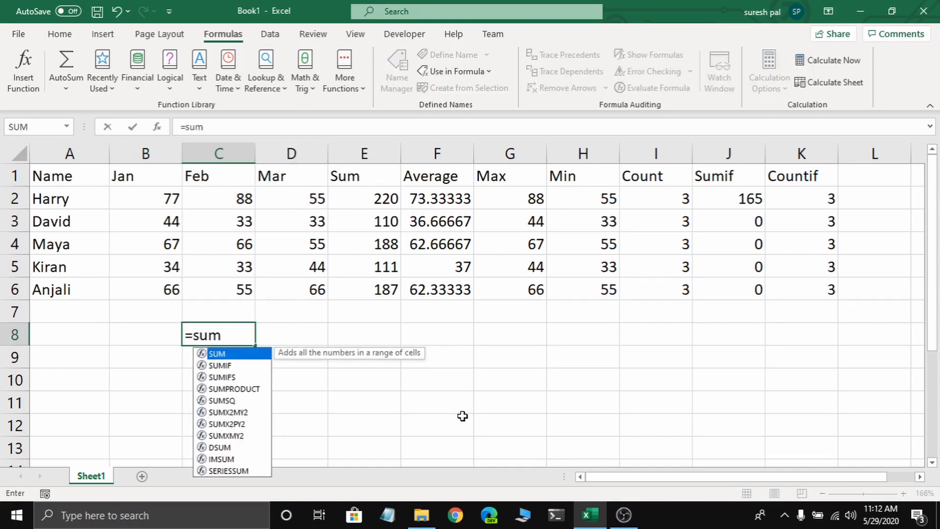
text(()
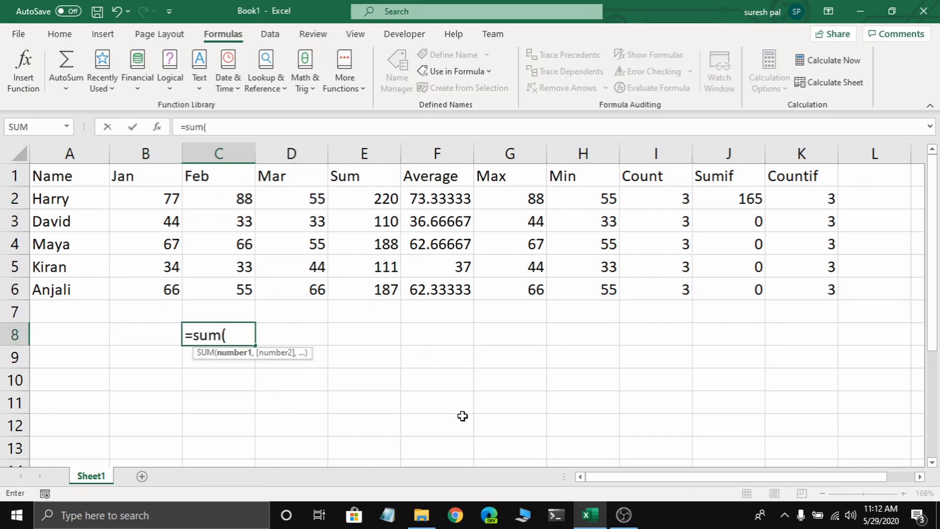
text(dat)
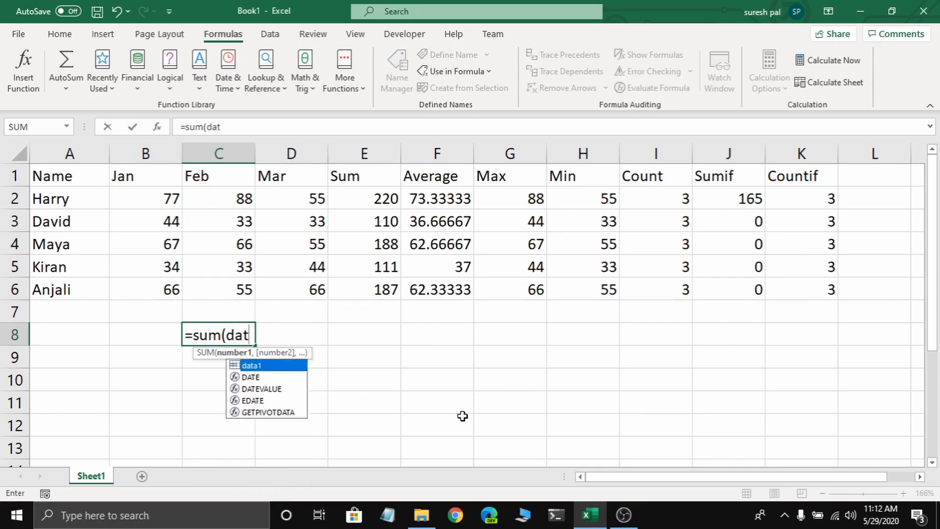
key(Tab)
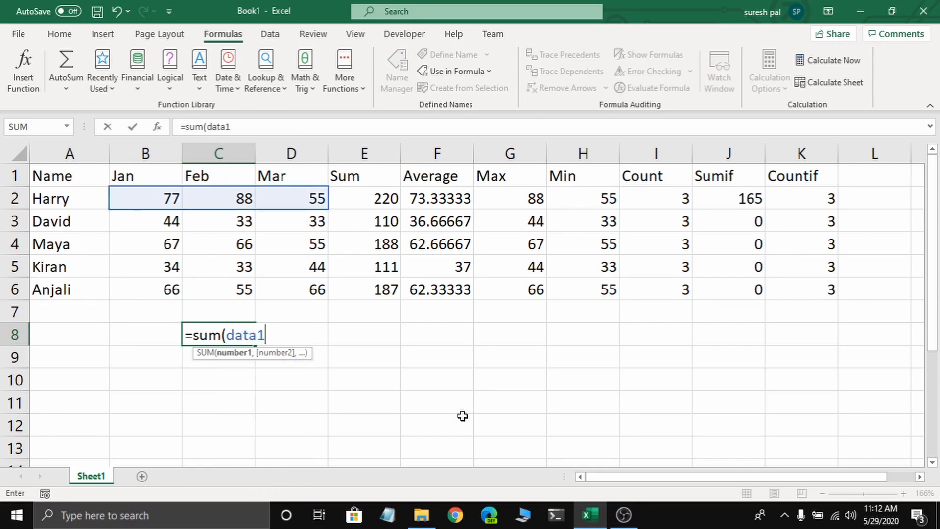
text())
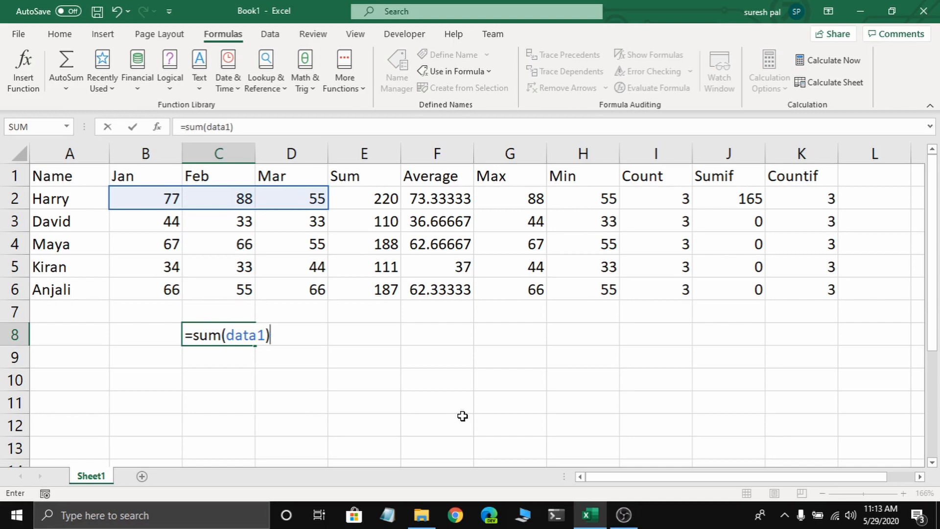
key(ctrl+Return)
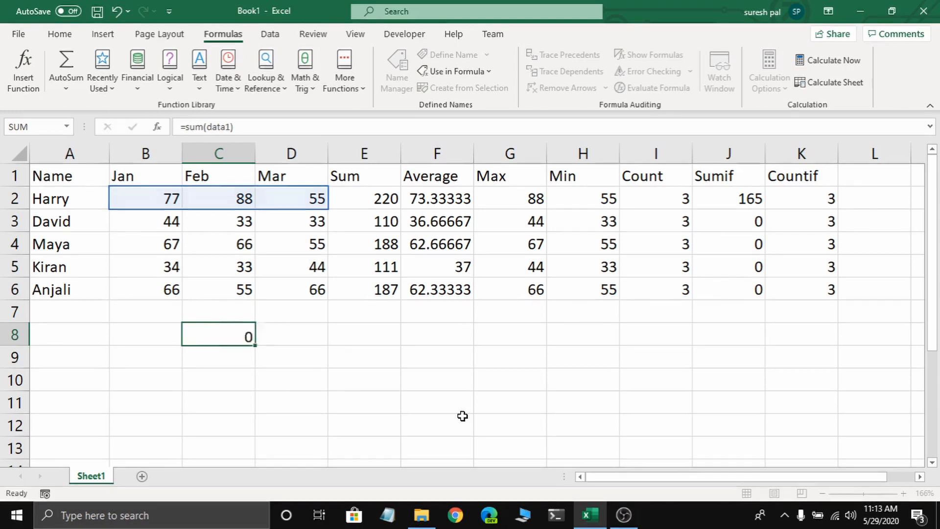
key(Return)
- Enter an AVERAGE formula in C9 that averages the named range data1
text(=aer)
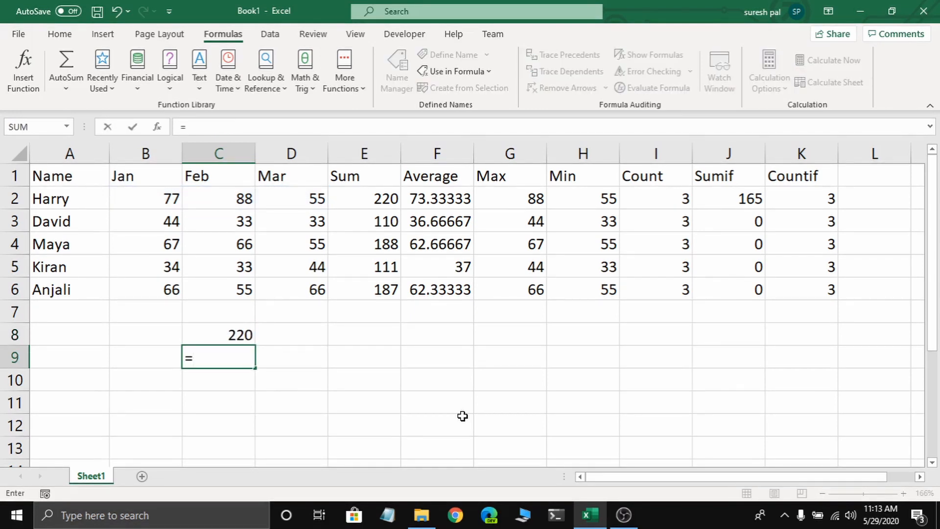
key(BackSpace)
key(BackSpace)
text(ve)
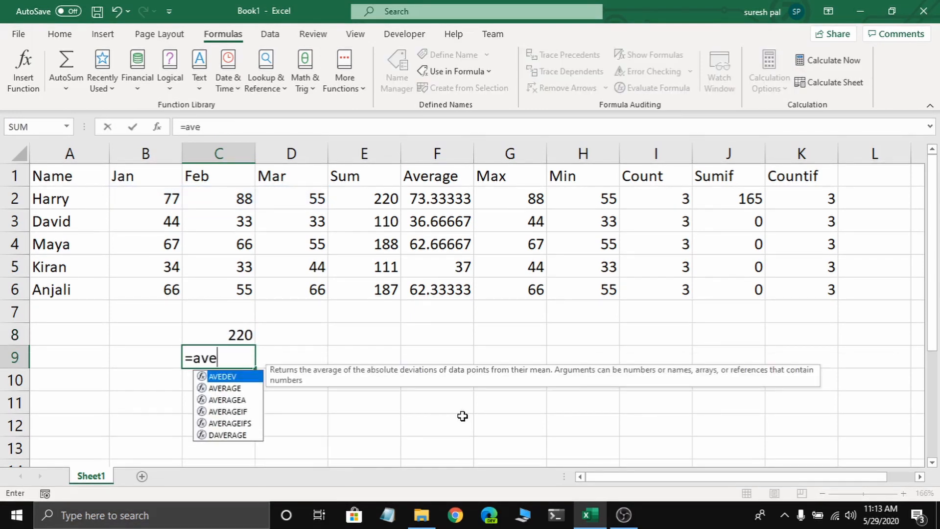
key(Down)
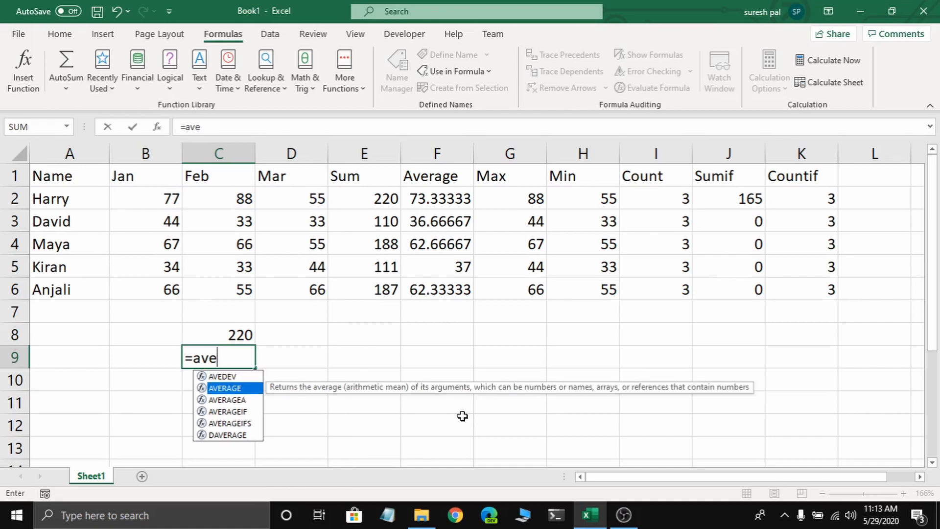
key(Tab)
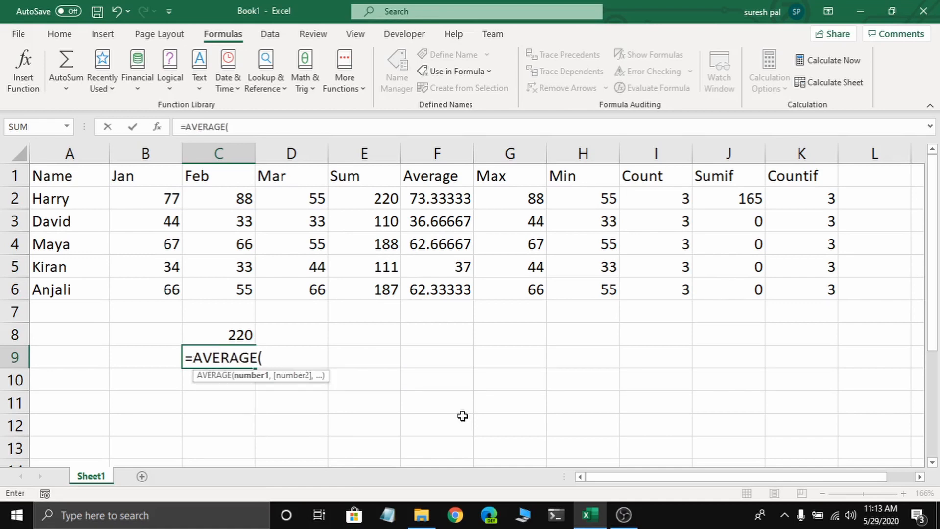
text(data)
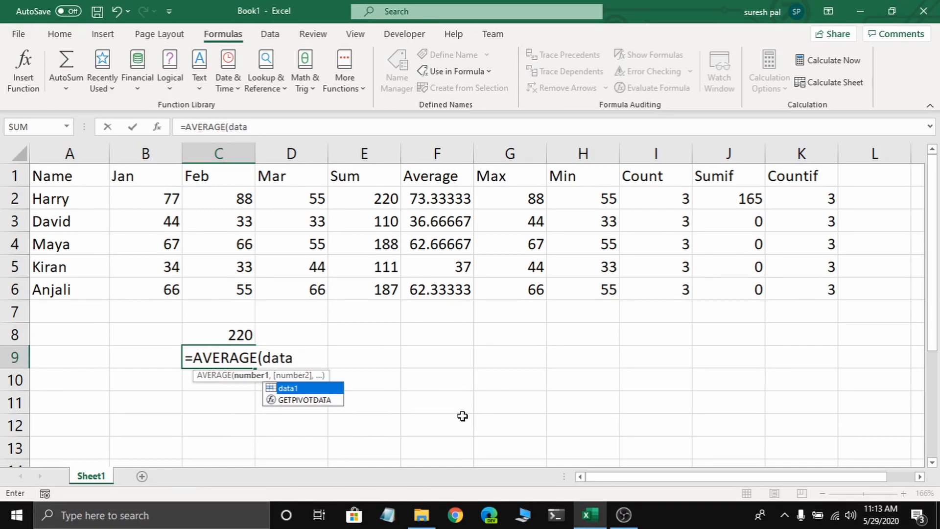
key(Tab)
text())
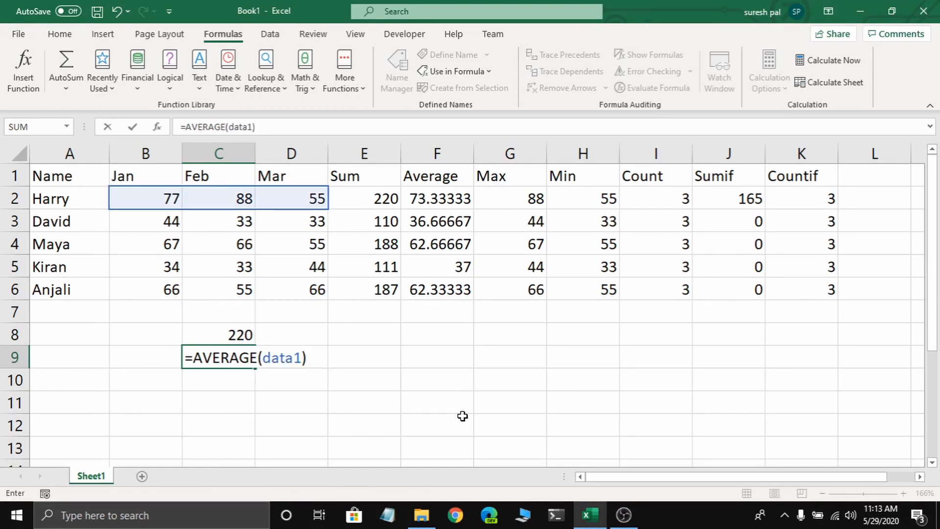
key(Return)
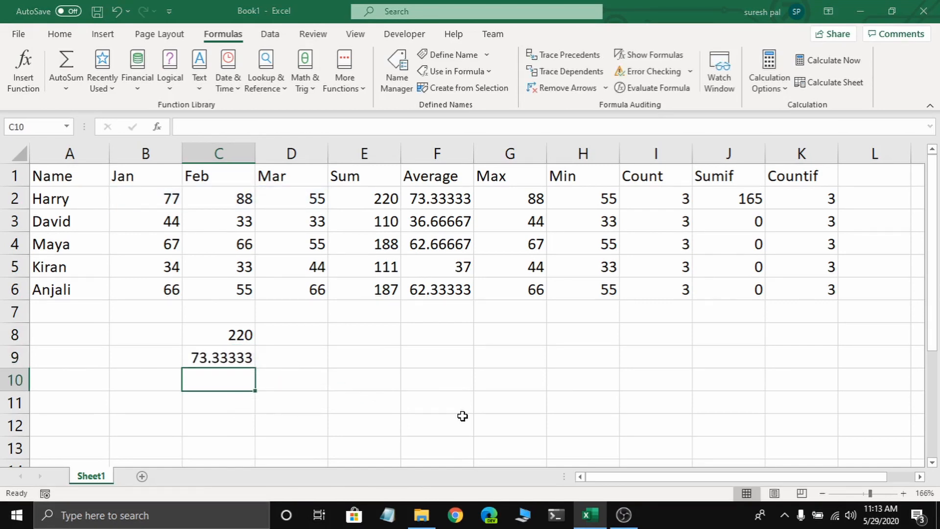
key(ctrl+s)
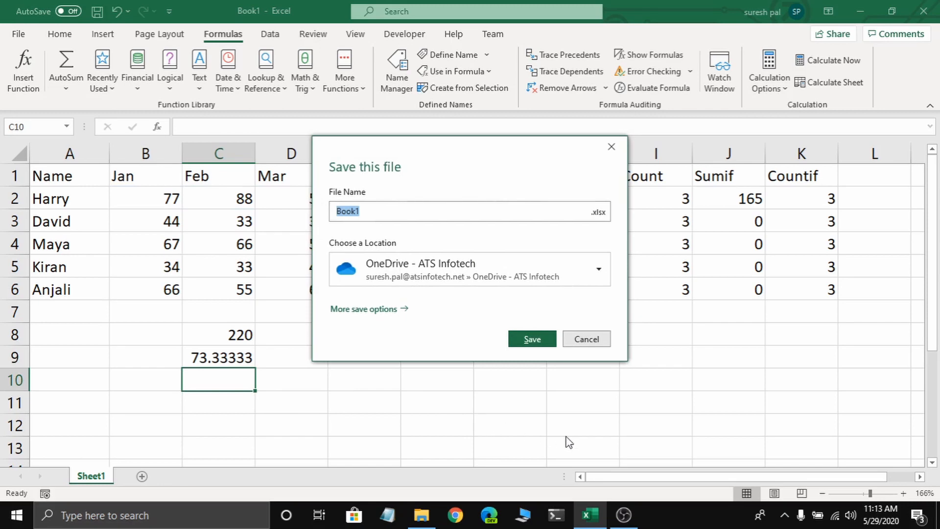
click(586, 341)
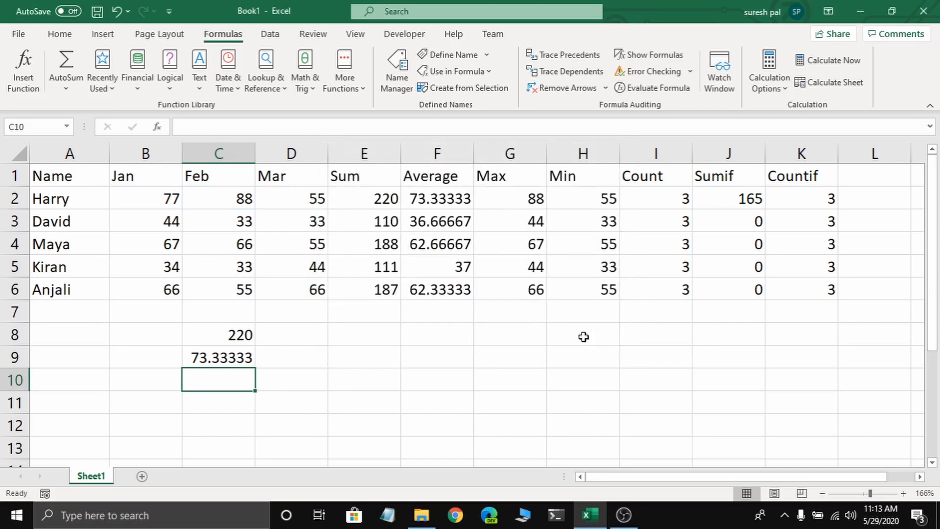